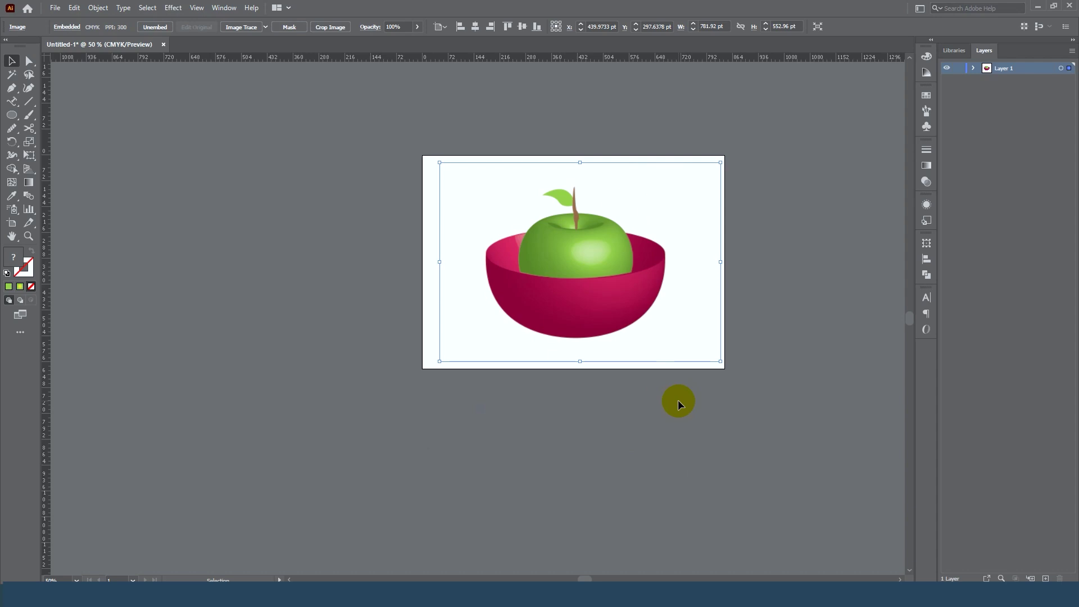
- Drag the embedded apple-and-bowl reference image off the artboard to the left
drag(616, 296, 313, 292)
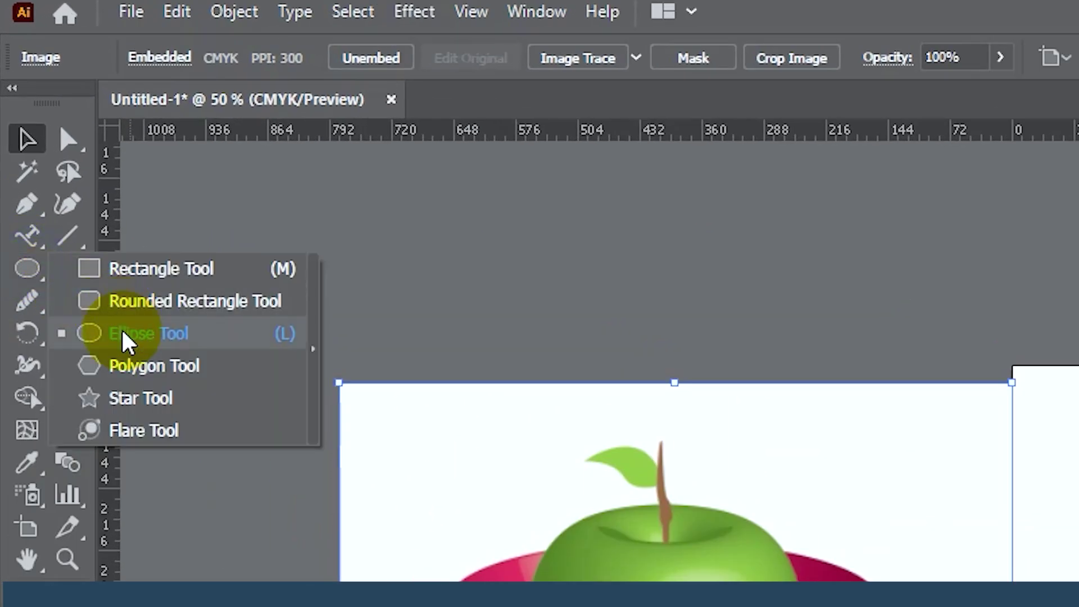
- Draw a tall green ellipse, about 264.5 by 294.3 pt, on the empty artboard
drag(31, 268, 126, 335)
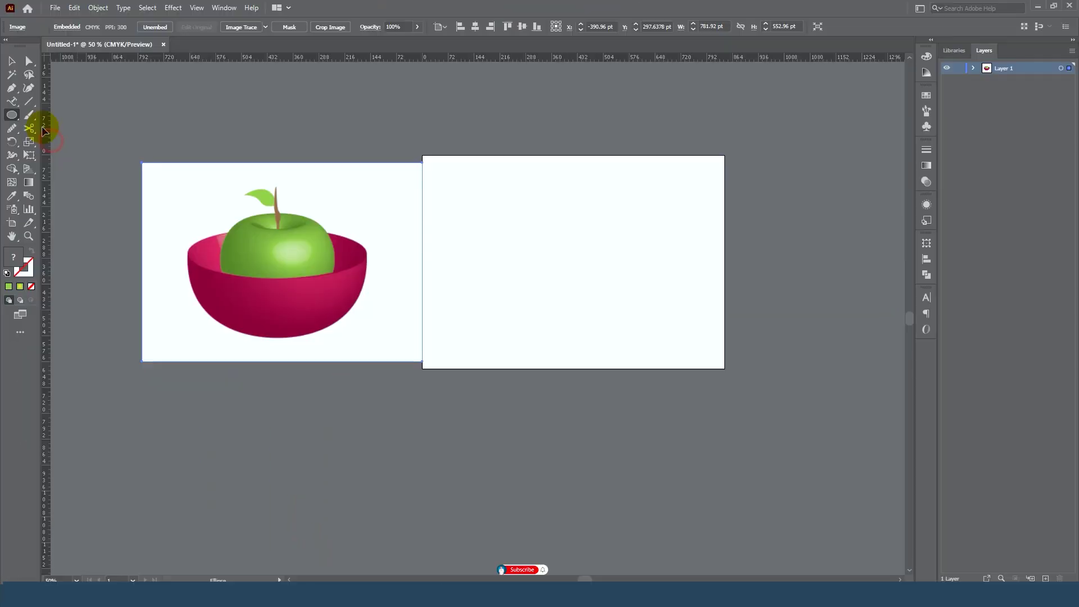
drag(517, 203, 612, 309)
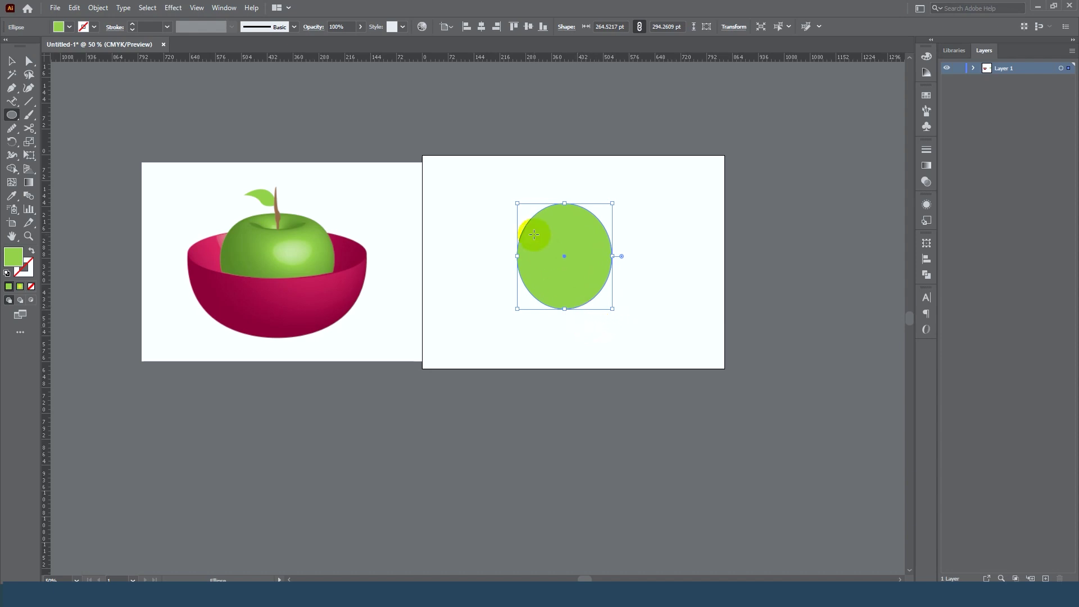
click(12, 61)
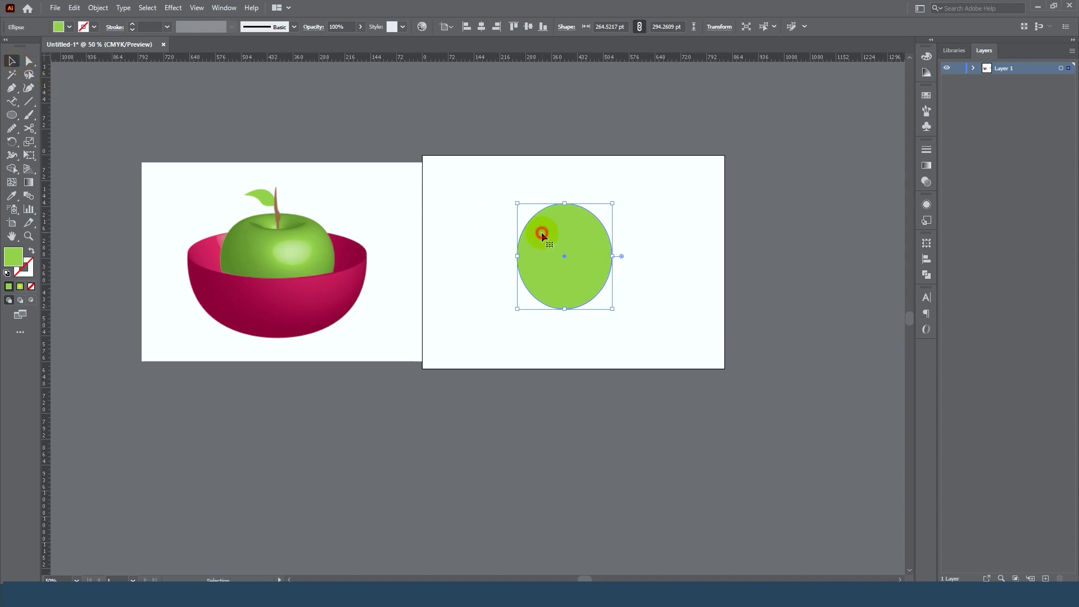
click(173, 7)
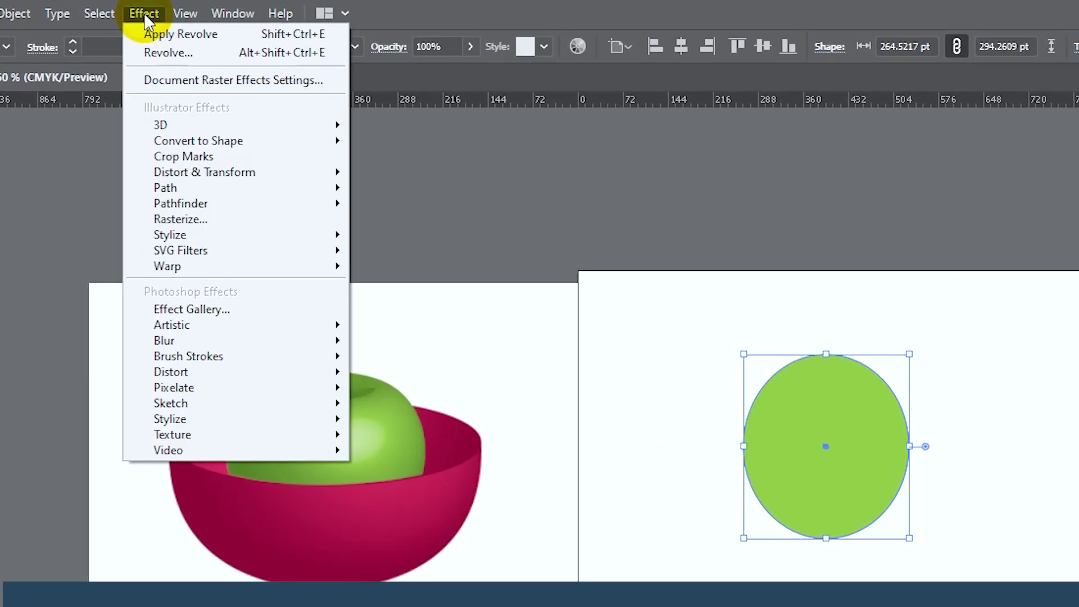
mouse_move(160, 127)
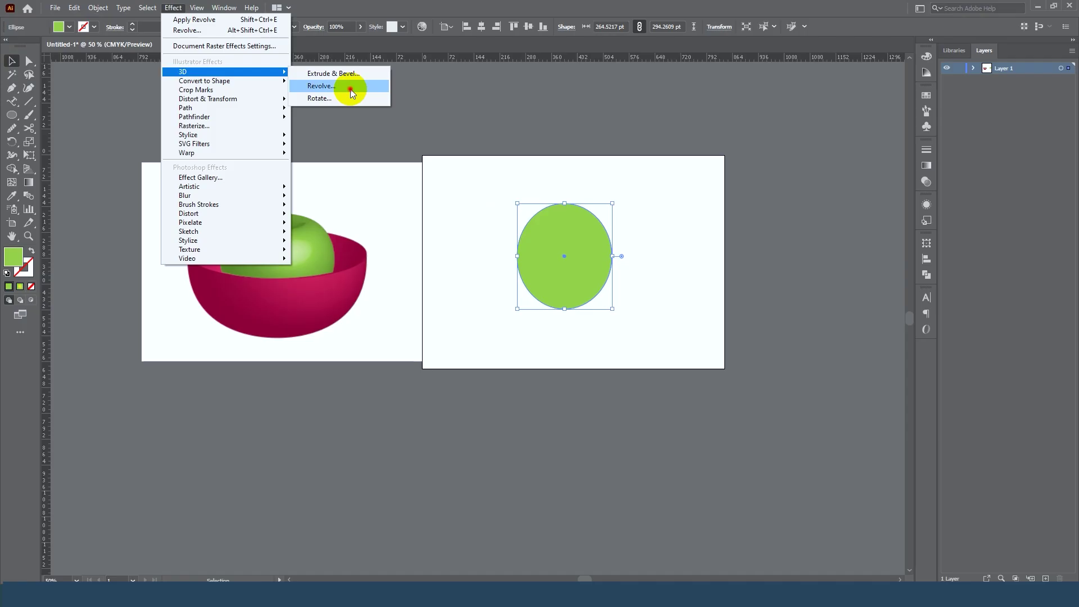
- Apply a 3D Revolve rotated -13°, -27°, 5° to the ellipse and shift the apple right
click(458, 157)
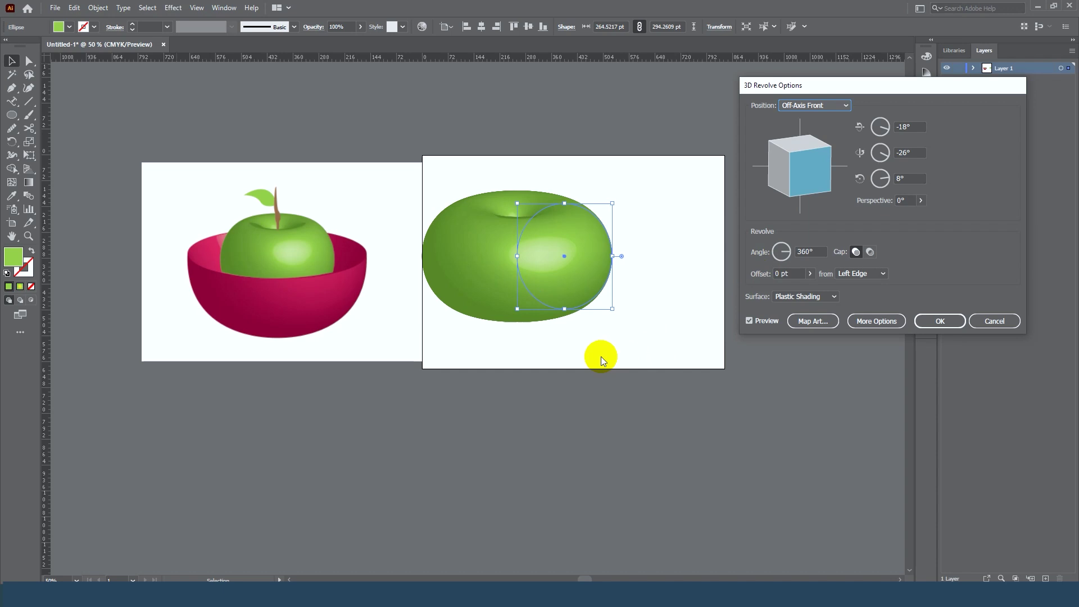
drag(799, 163, 797, 162)
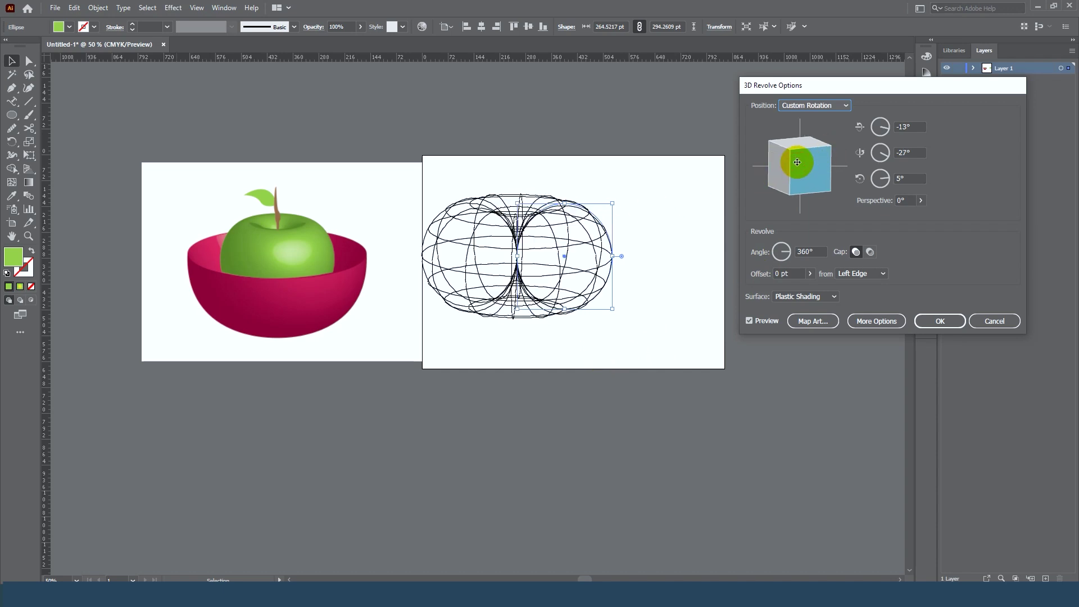
click(939, 321)
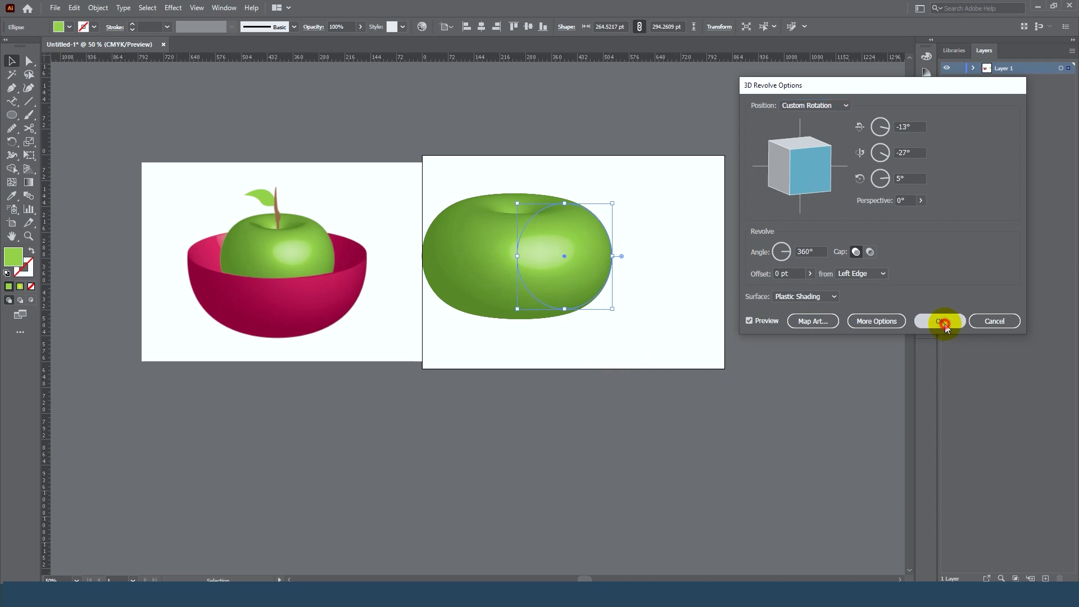
click(672, 255)
drag(538, 272, 573, 259)
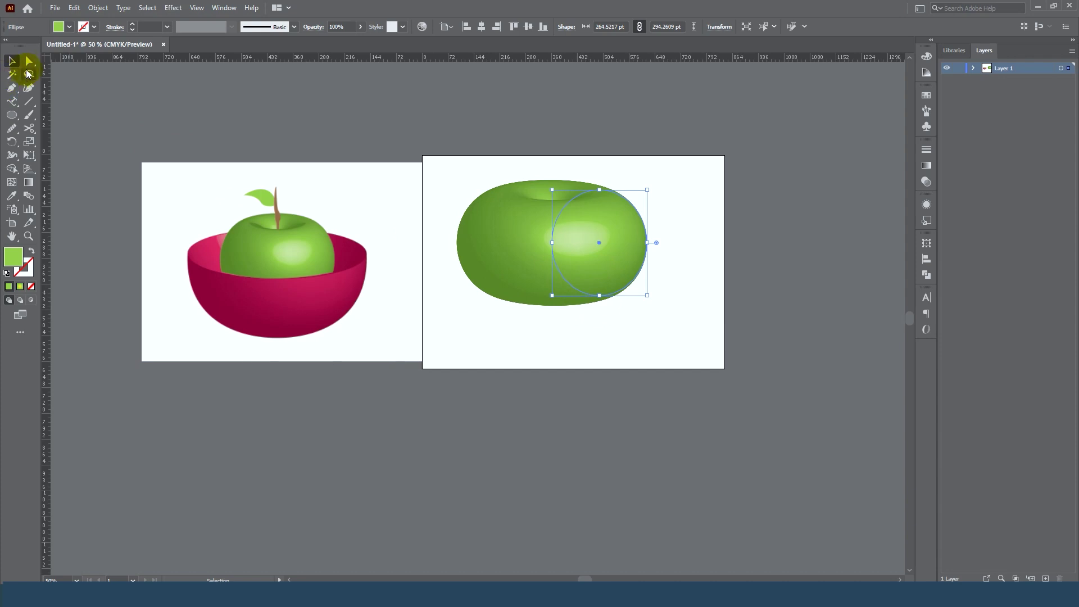
- Drag the profile's bottom anchor down to give the apple a fuller, tapered base
drag(28, 67, 64, 62)
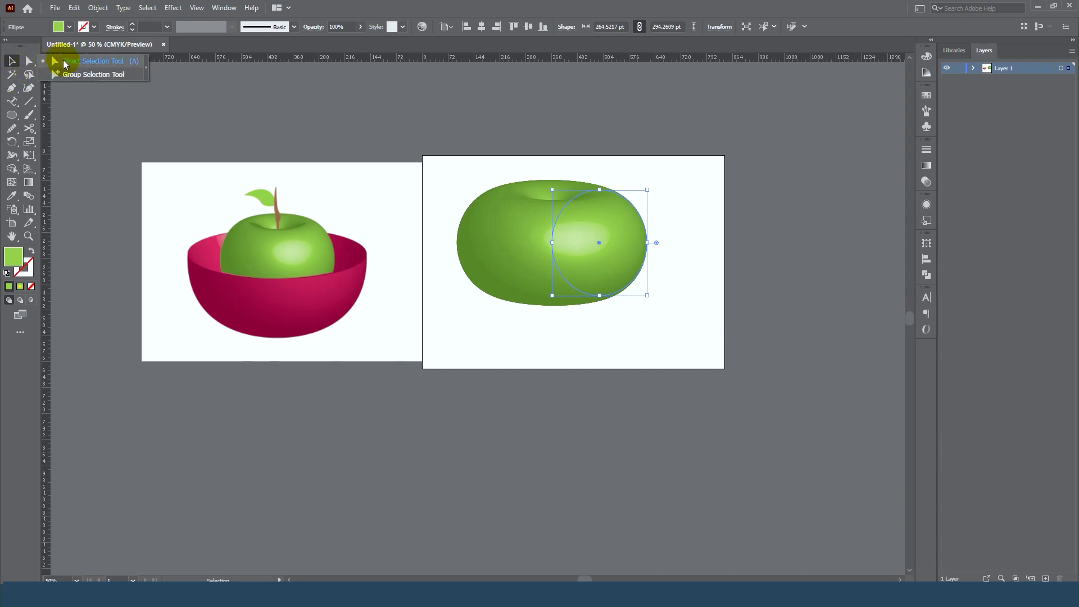
alt+scroll(621, 313, up, 1)
alt+scroll(621, 313, up, 1)
click(571, 279)
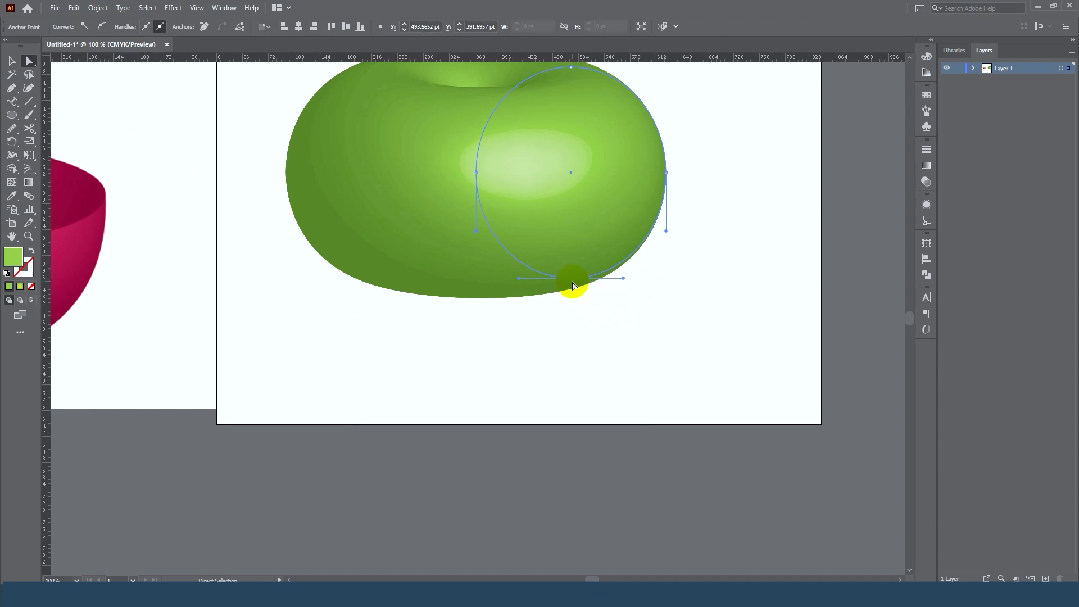
drag(571, 280, 566, 335)
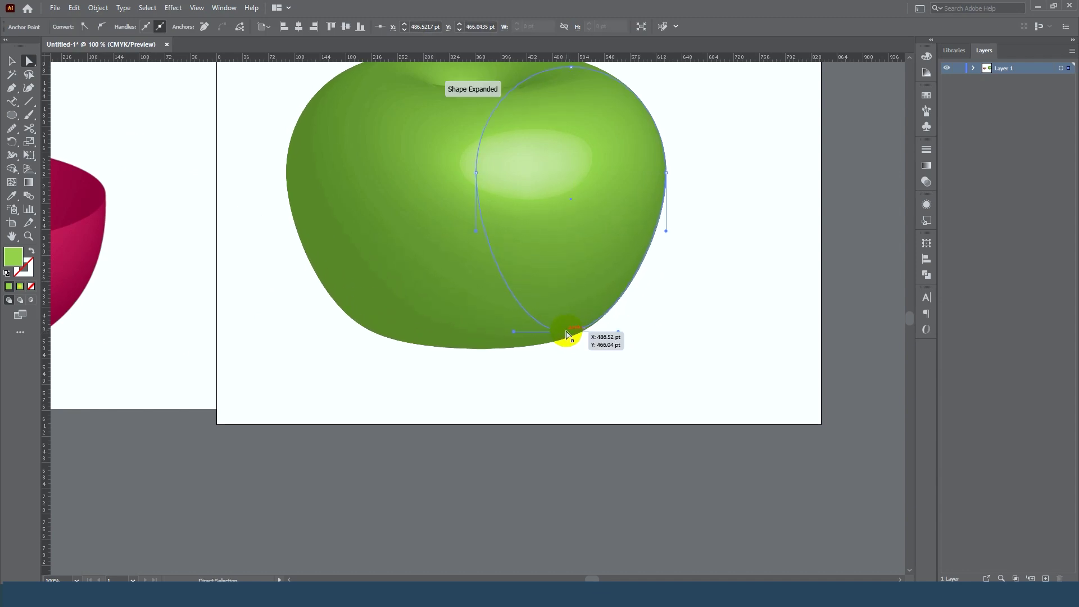
drag(567, 336, 567, 345)
click(640, 359)
- Scale the apple smaller from its top-right corner handle
scroll(641, 360, down, 3)
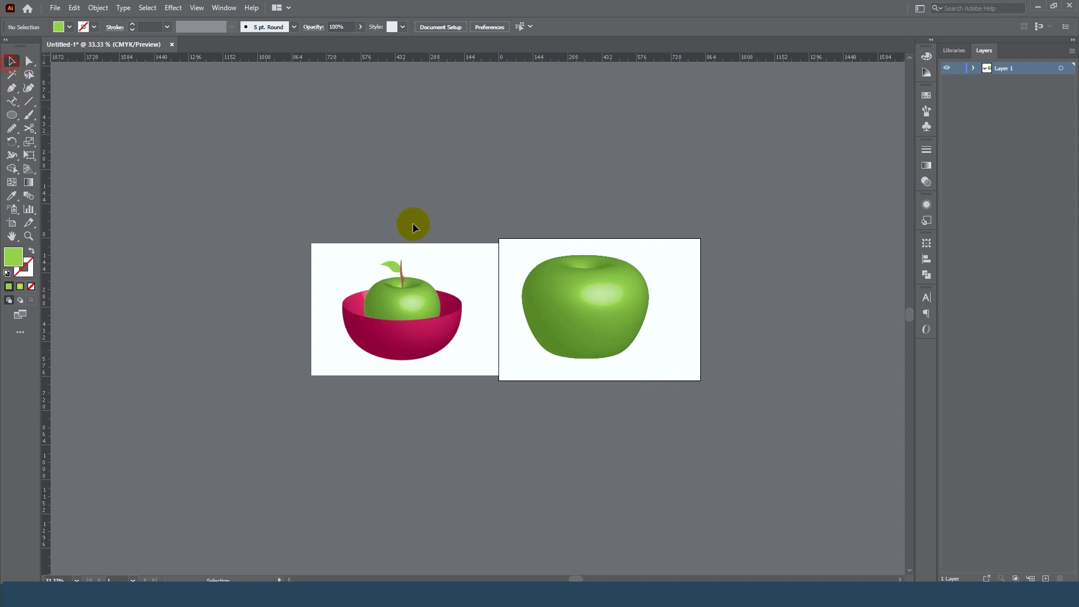
scroll(599, 269, up, 1)
click(597, 338)
drag(673, 258, 660, 263)
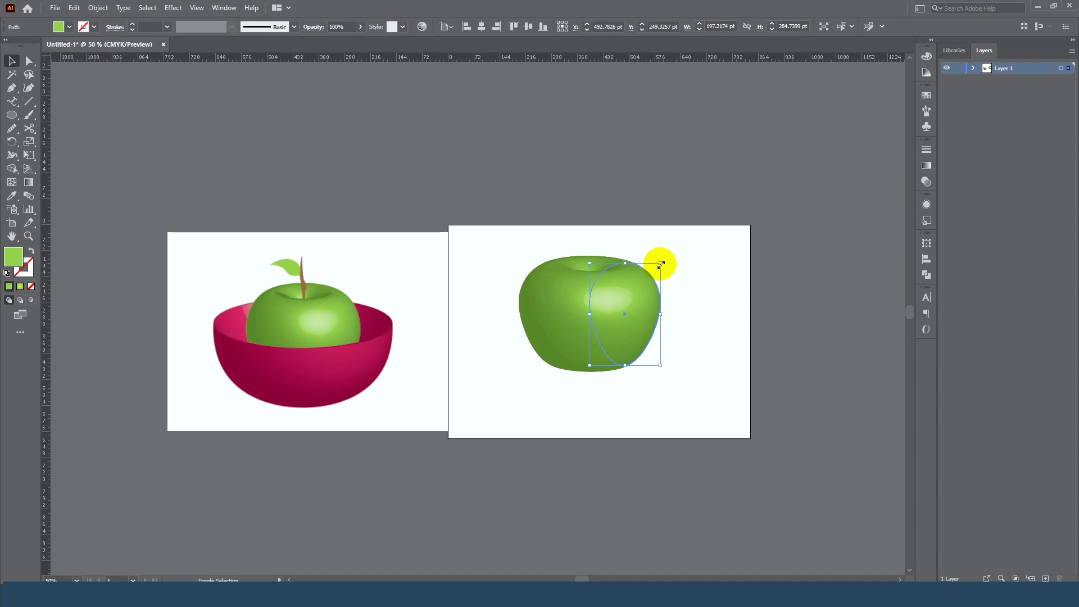
drag(661, 264, 644, 280)
click(696, 321)
drag(687, 307, 666, 290)
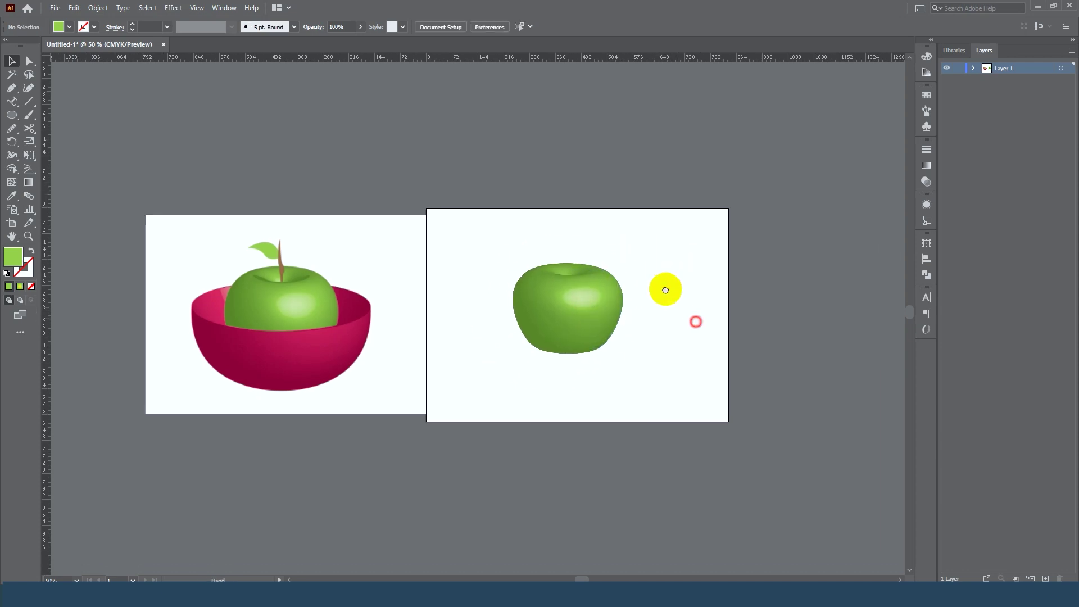
scroll(591, 287, up, 1)
click(551, 283)
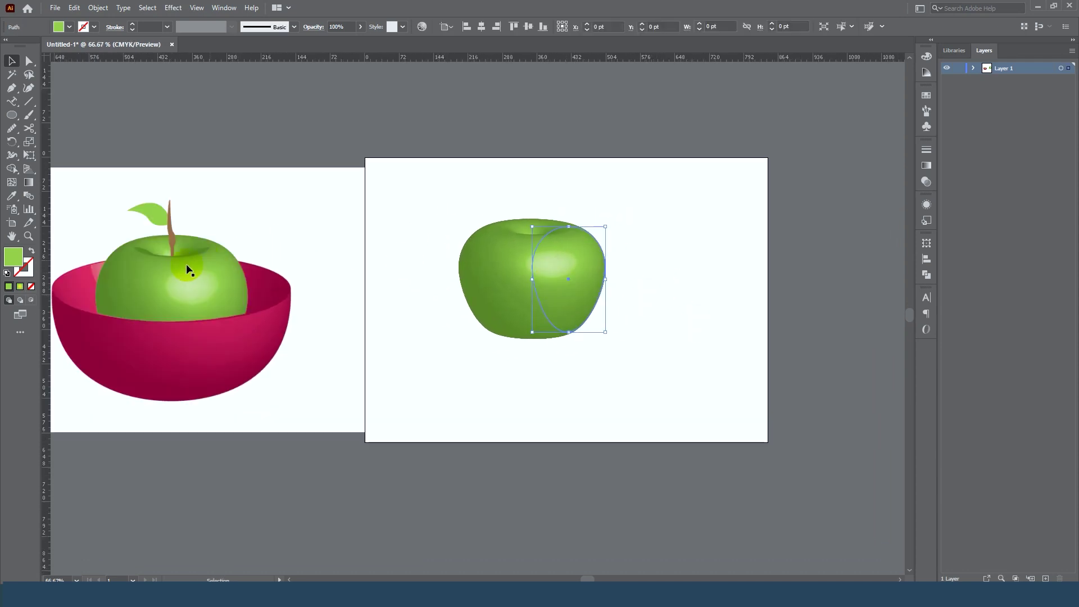
scroll(187, 271, up, 1)
- Paint a curving stem upward from the apple's top with the Blob Brush
drag(540, 255, 443, 281)
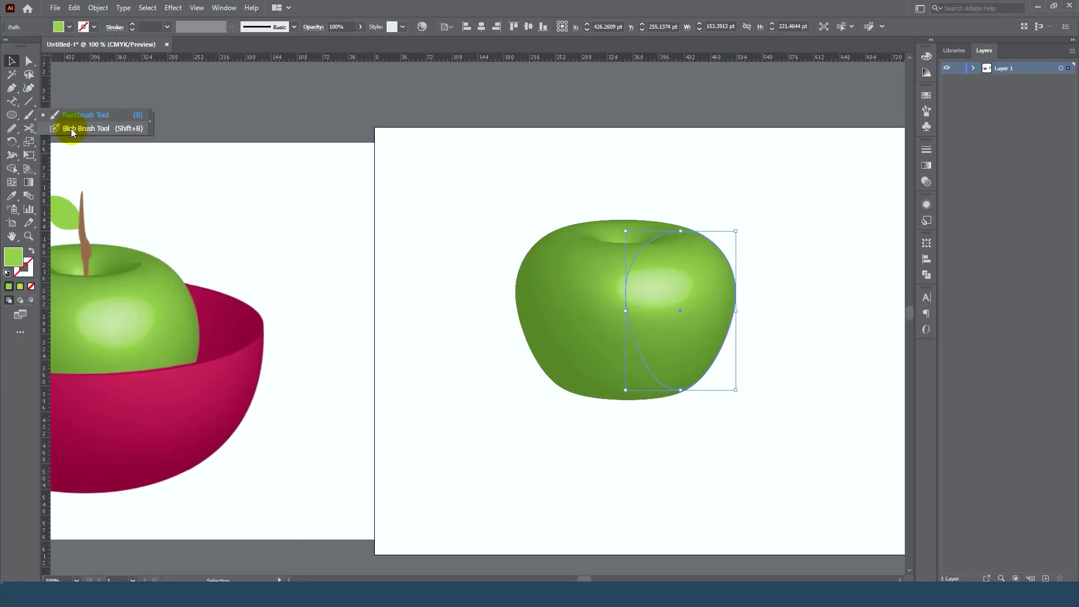
drag(37, 142, 84, 172)
drag(625, 248, 641, 150)
key(ctrl+z)
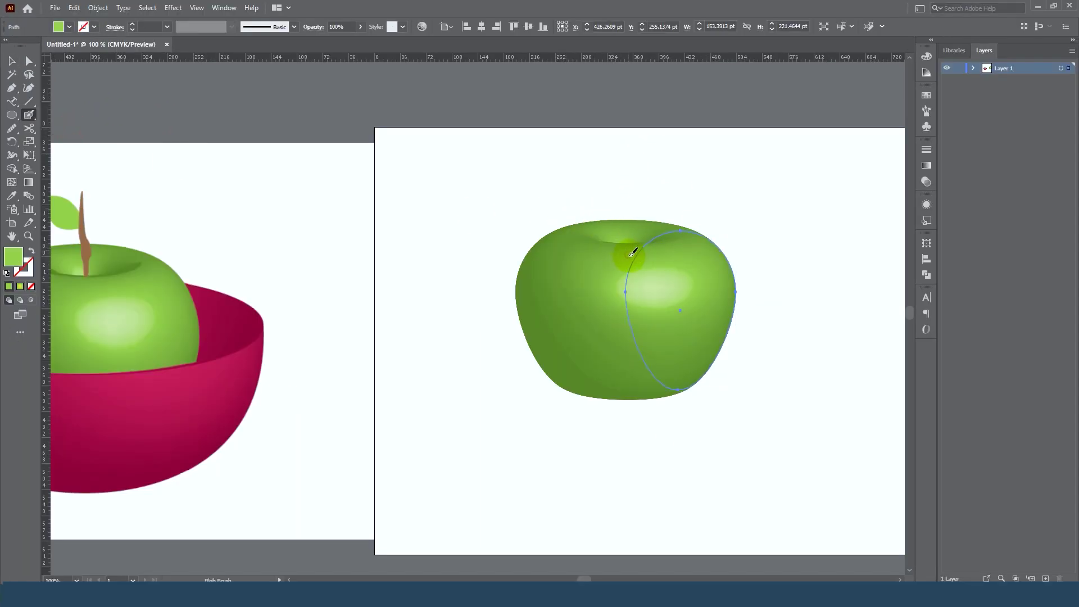
drag(615, 243, 636, 165)
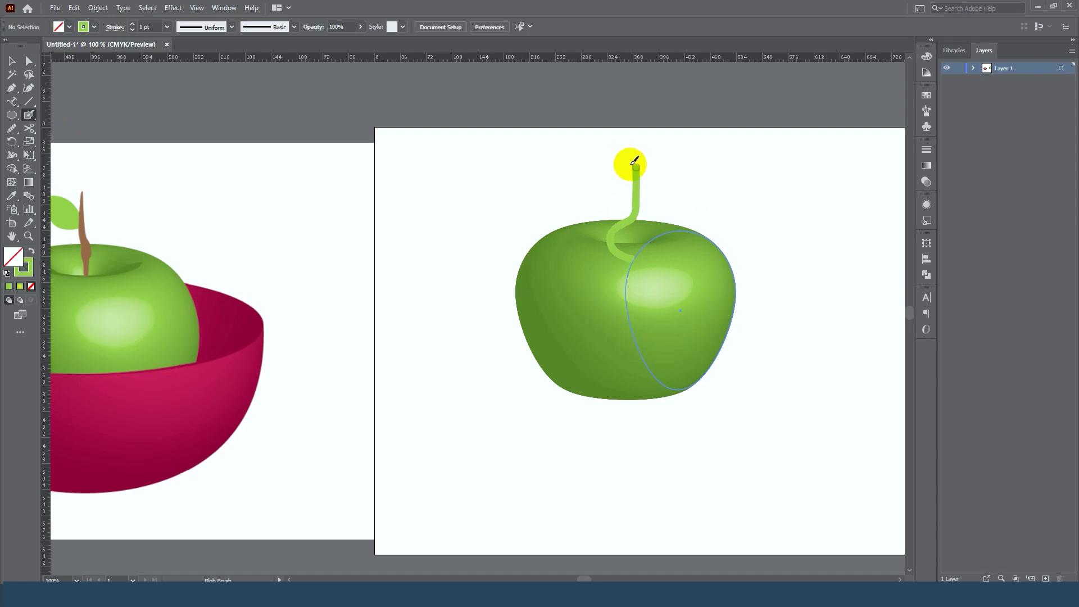
key(ctrl+z)
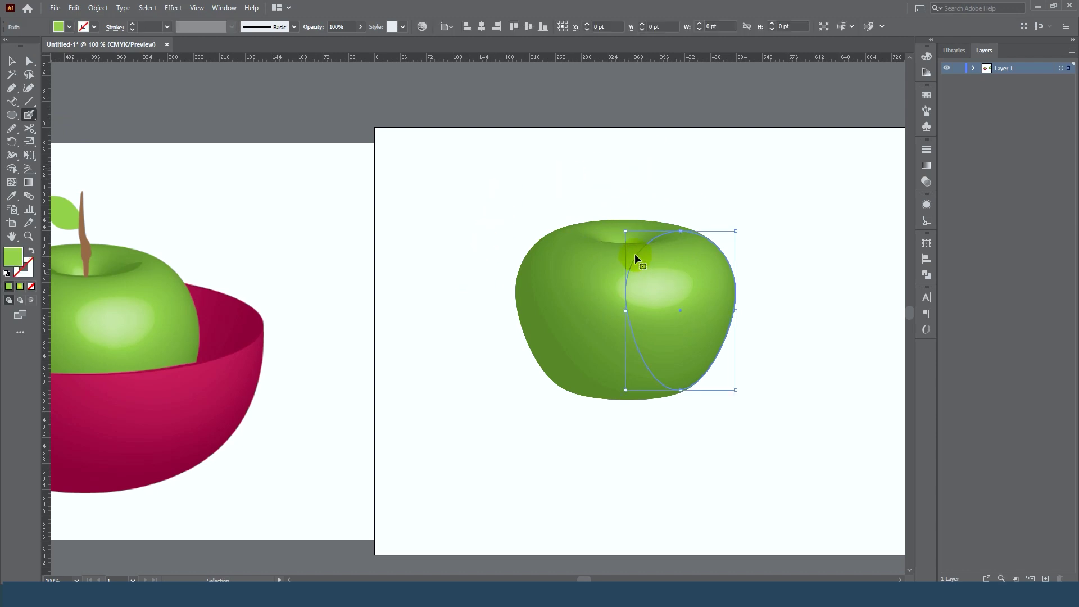
drag(611, 227, 656, 148)
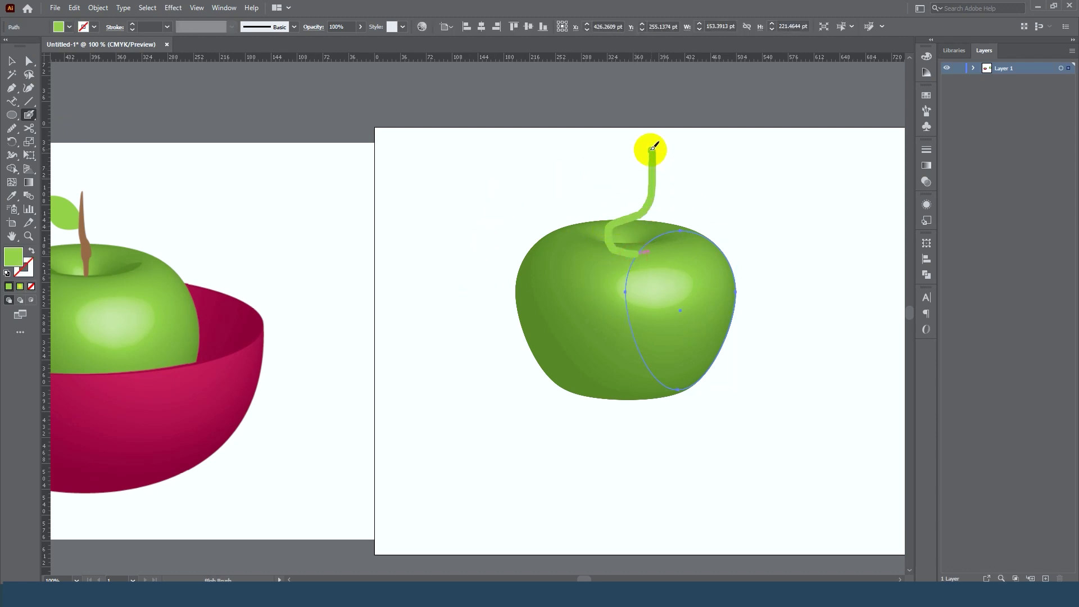
- Set the stem's fill to brown from the swatches
click(11, 61)
click(456, 160)
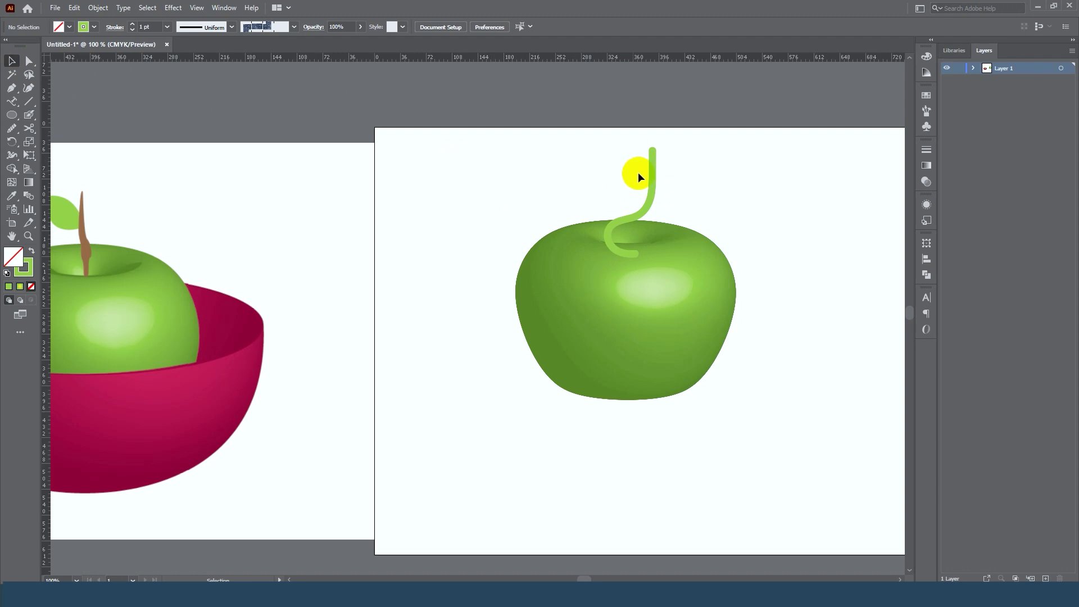
click(651, 181)
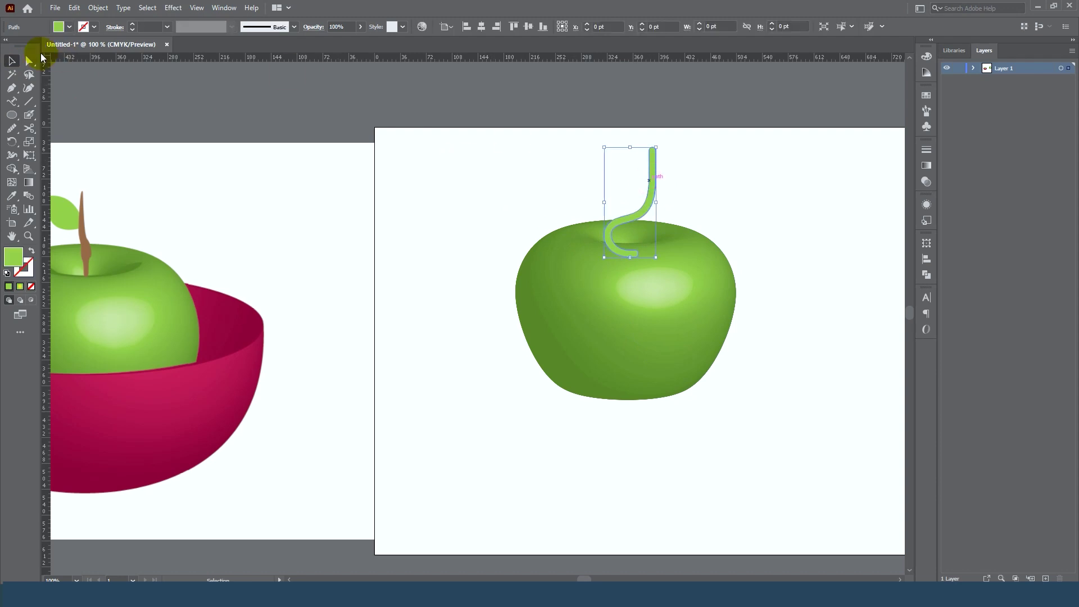
click(70, 28)
click(98, 62)
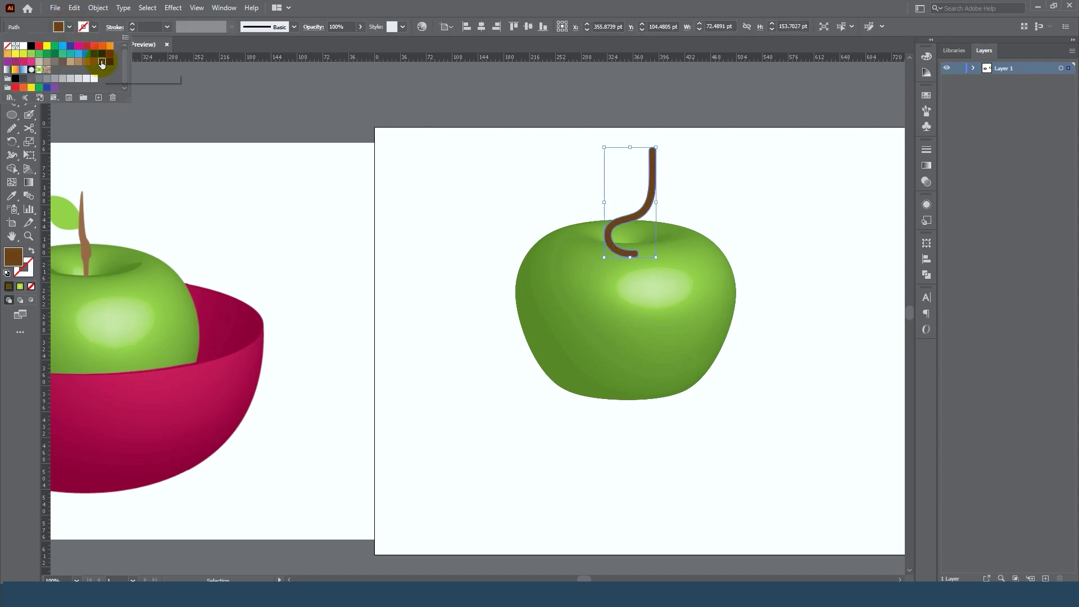
click(410, 236)
scroll(515, 205, down, 2)
click(708, 225)
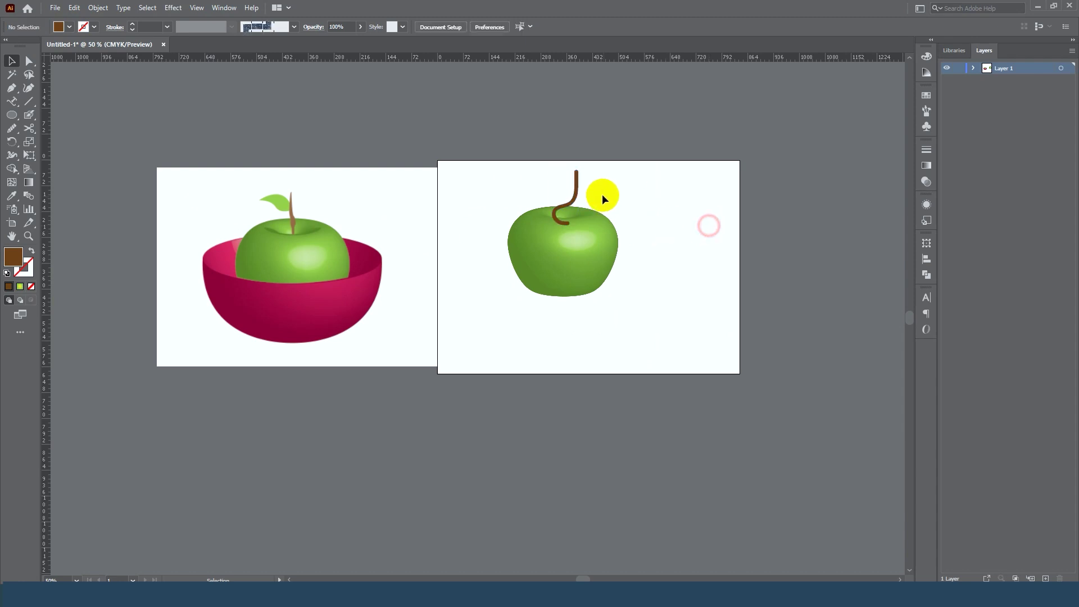
scroll(602, 194, up, 2)
mouse_move(624, 197)
mouse_down()
mouse_move(698, 243)
mouse_move(766, 245)
mouse_up()
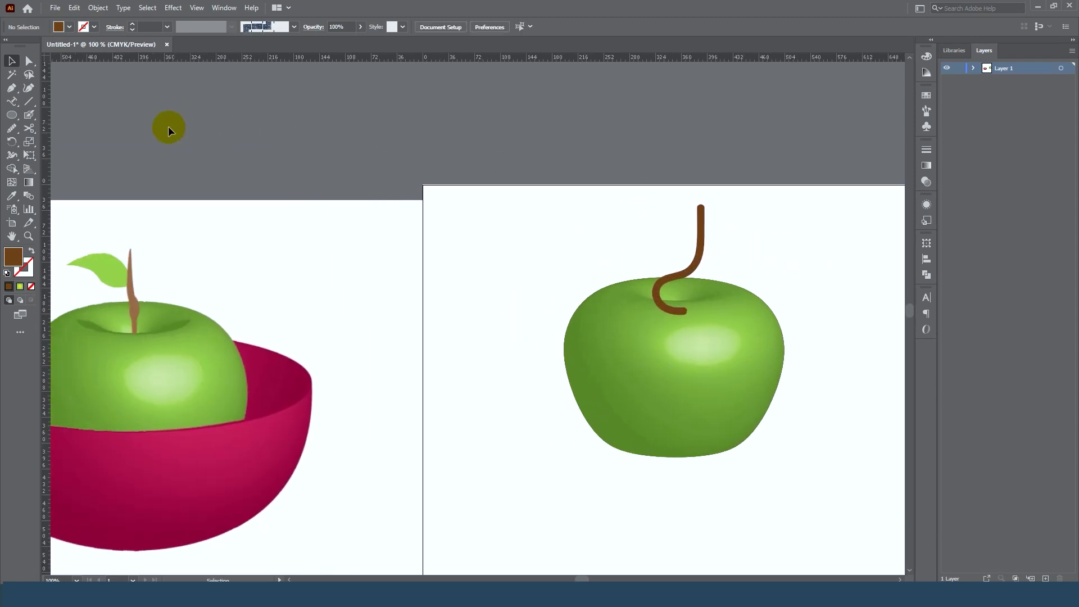
- Pen-draw a curved leaf outline and reshape its lower point with Direct Selection
click(13, 90)
mouse_move(663, 253)
mouse_down()
mouse_move(630, 236)
mouse_move(623, 219)
mouse_up()
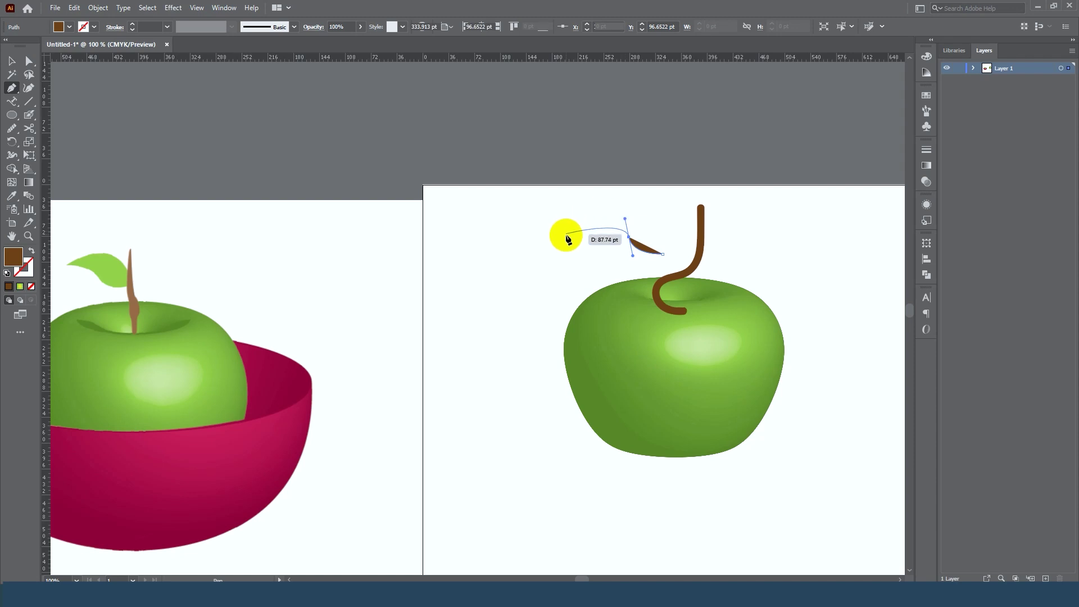
drag(566, 237, 625, 219)
drag(667, 255, 662, 249)
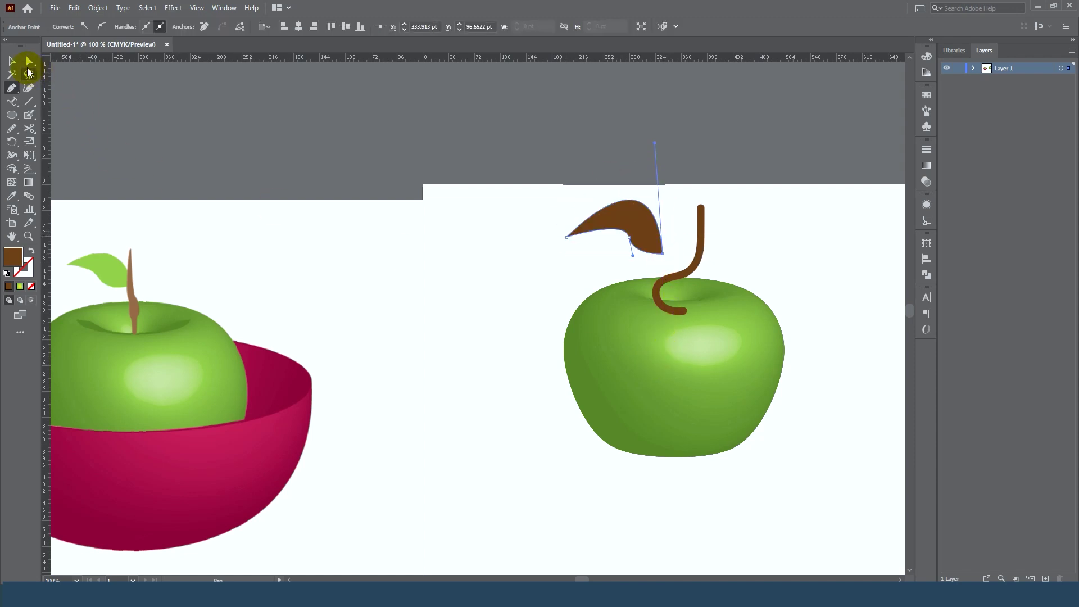
click(29, 60)
mouse_move(630, 241)
mouse_down()
mouse_move(621, 242)
mouse_move(655, 234)
mouse_up()
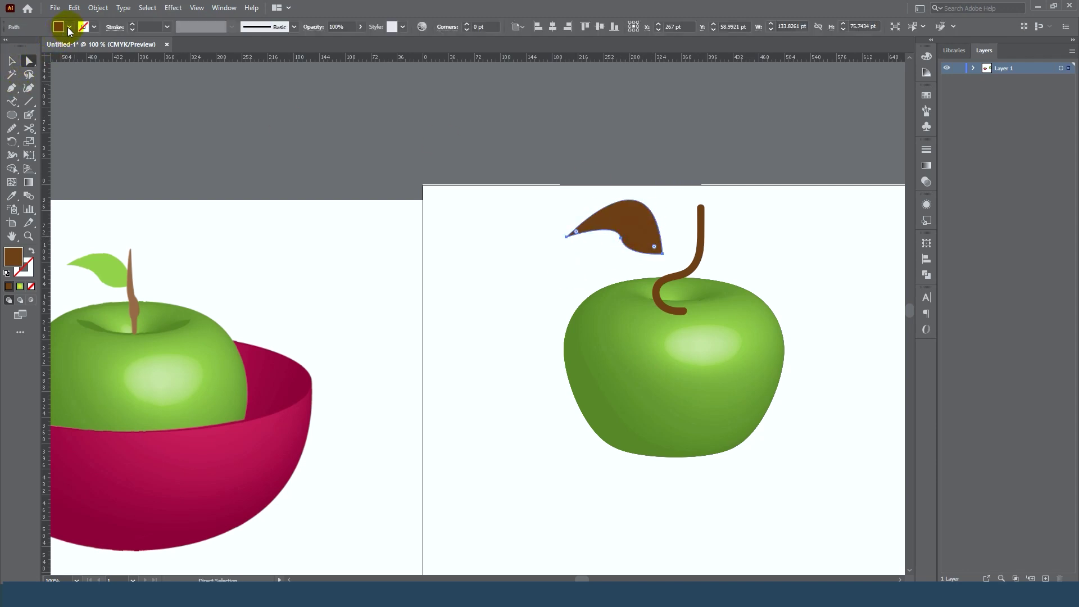
- Fill the leaf light green and move it beside the stem
click(69, 28)
click(34, 55)
click(272, 137)
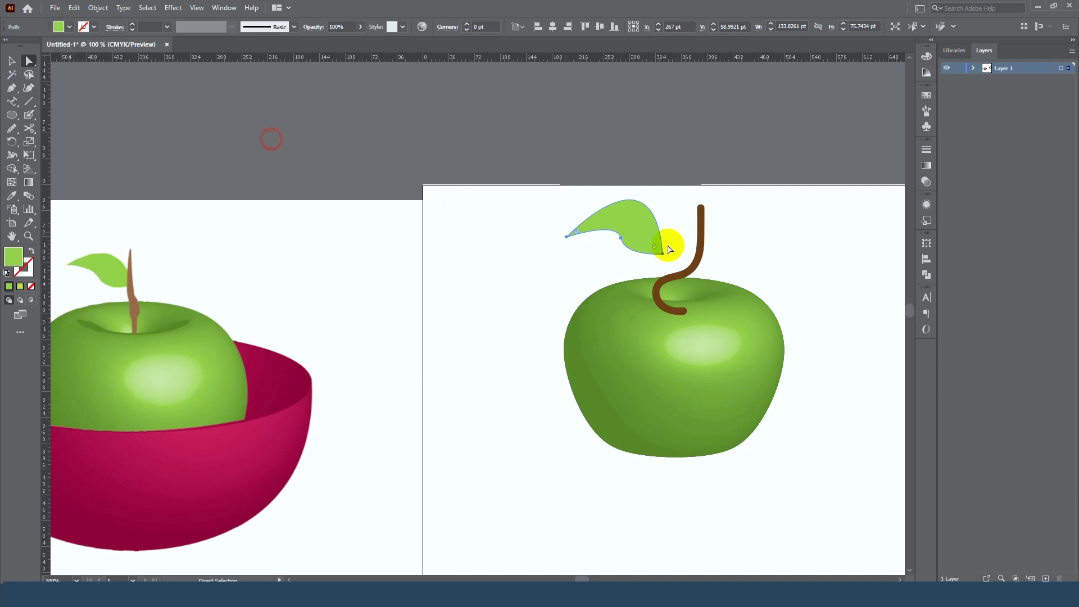
click(10, 62)
click(466, 208)
drag(636, 242, 669, 252)
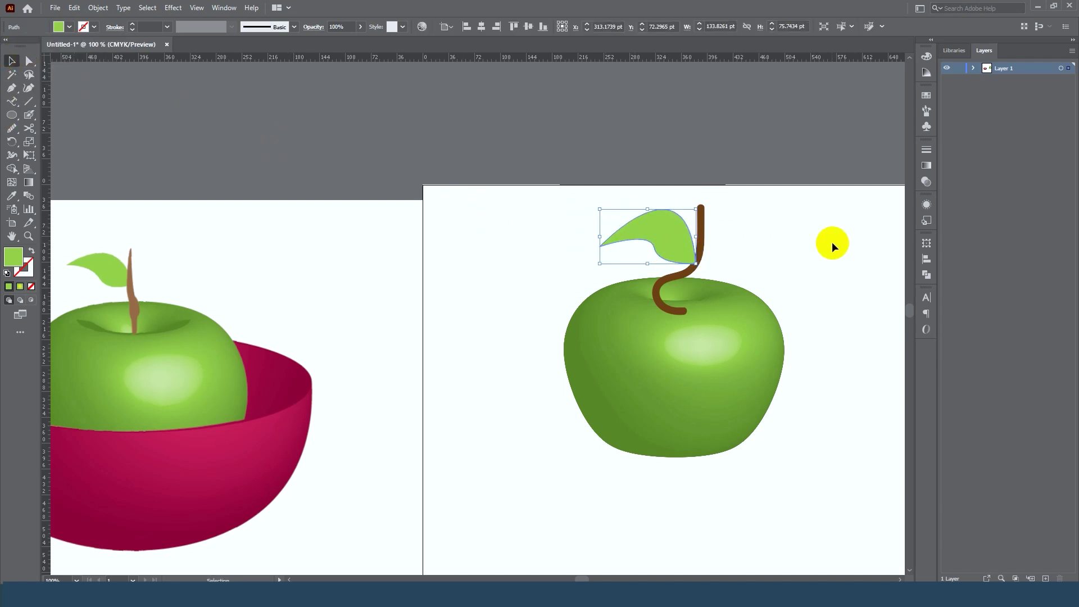
- Send the leaf to the back so it tucks behind the stem
scroll(730, 237, right, 1)
scroll(665, 235, up, 1)
click(595, 227)
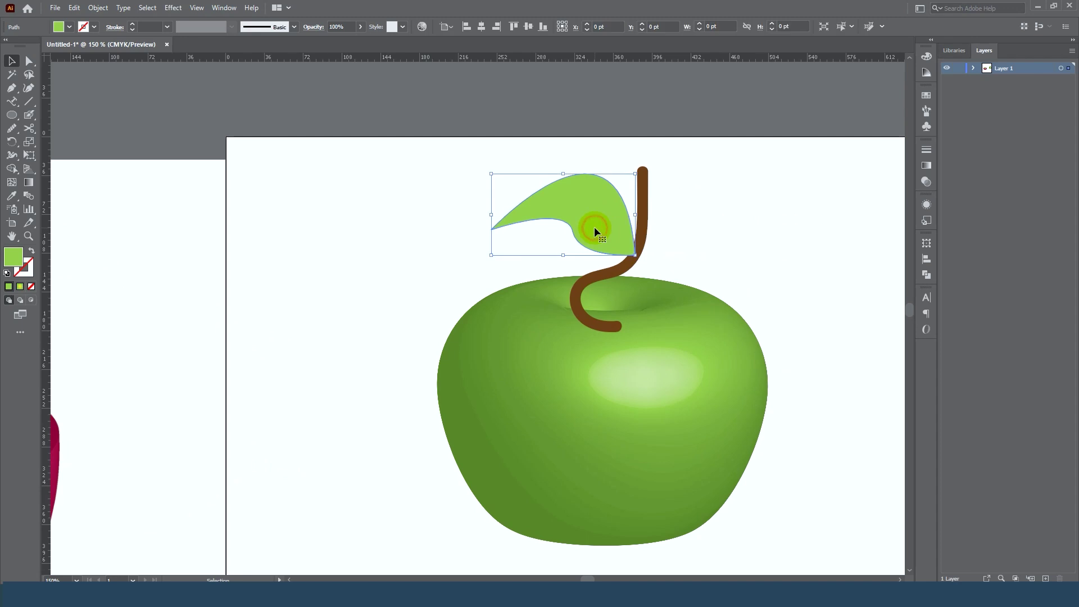
right_click(595, 227)
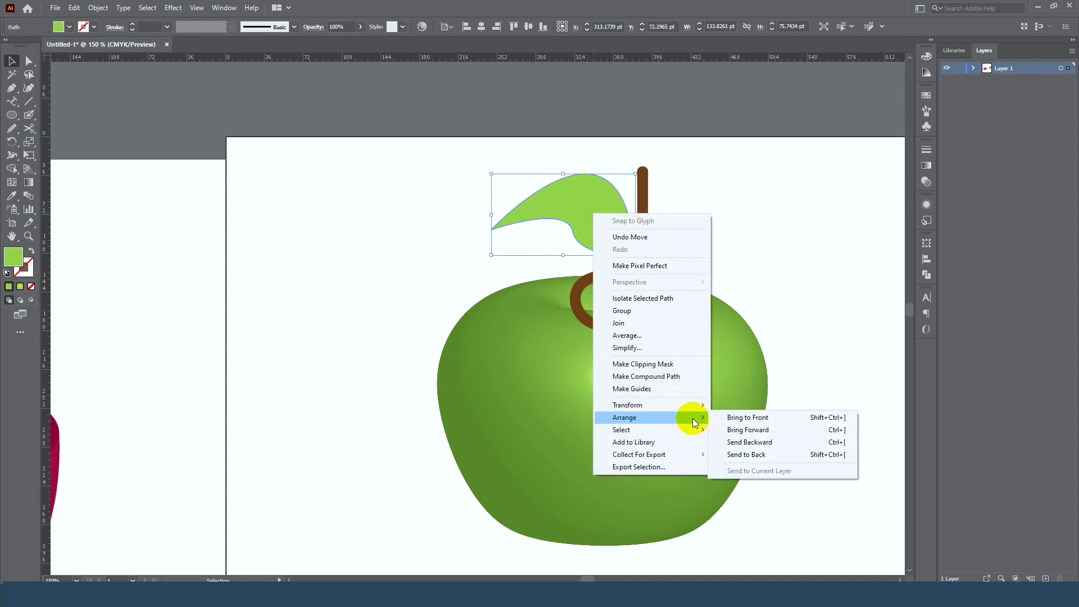
click(775, 453)
click(798, 271)
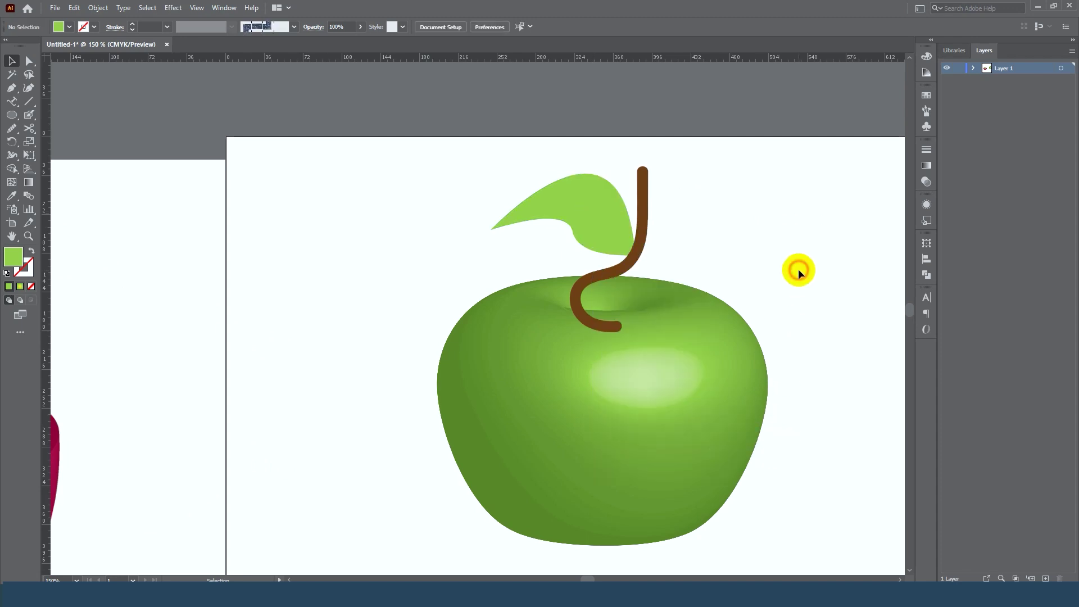
- Scale the leaf down around its centre
scroll(790, 271, down, 2)
scroll(747, 224, up, 2)
click(618, 259)
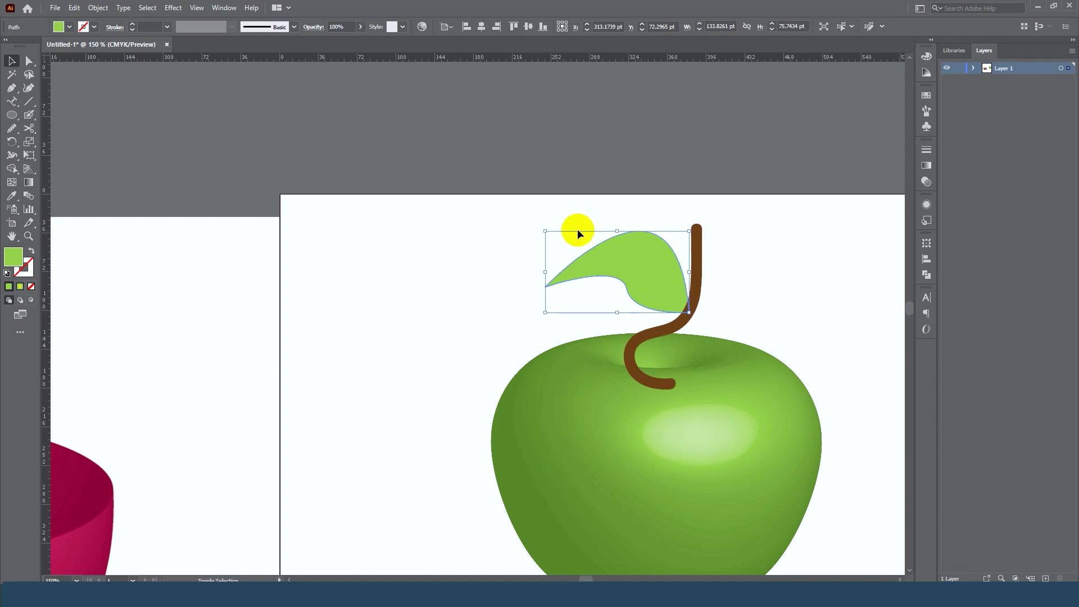
drag(545, 231, 644, 280)
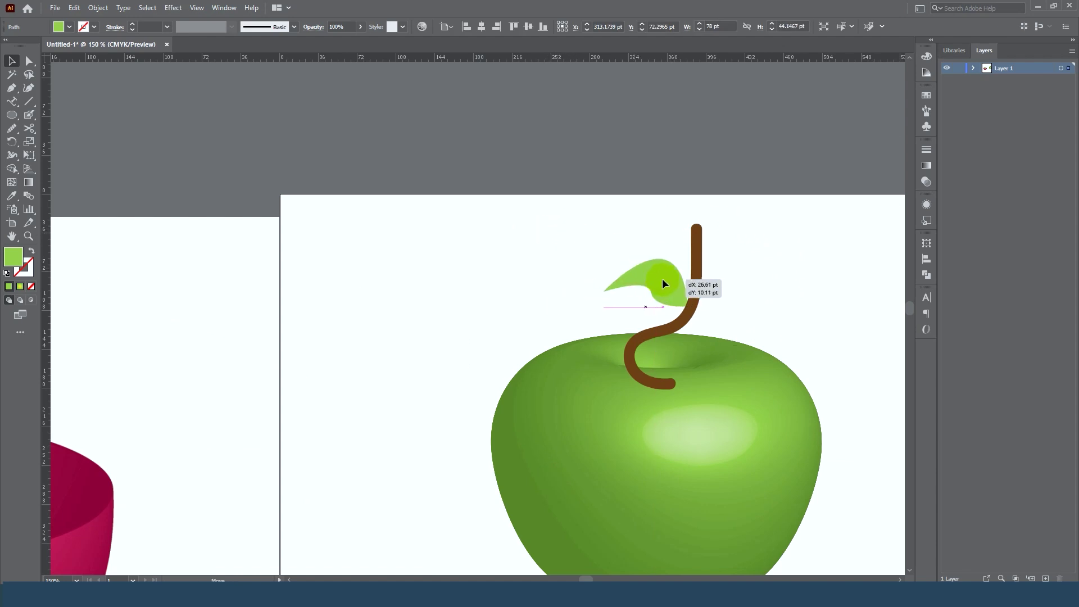
click(807, 277)
scroll(696, 230, down, 2)
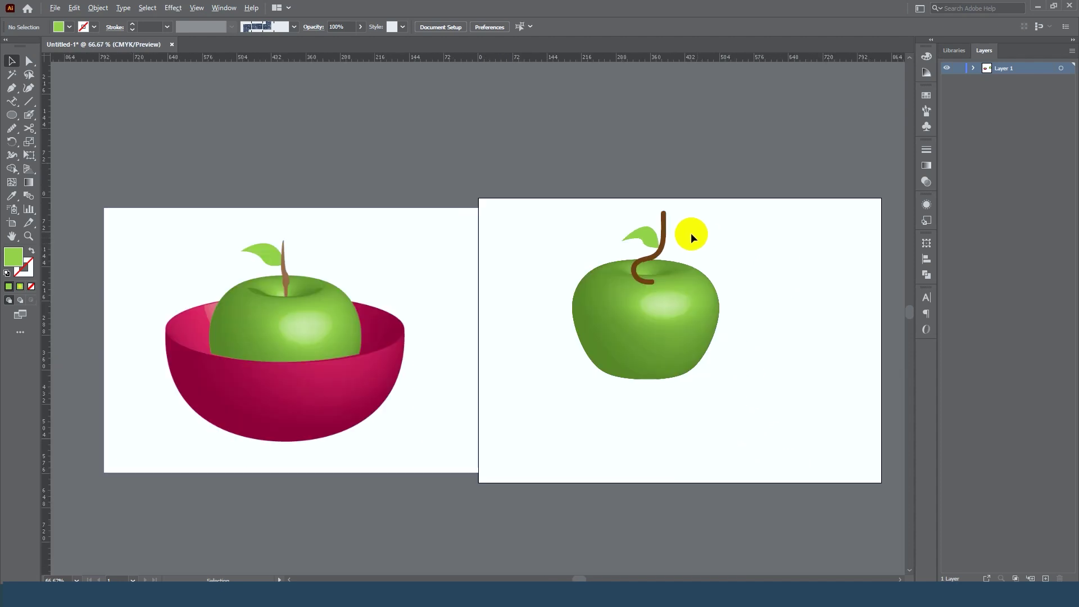
scroll(663, 278, up, 3)
scroll(668, 323, up, 2)
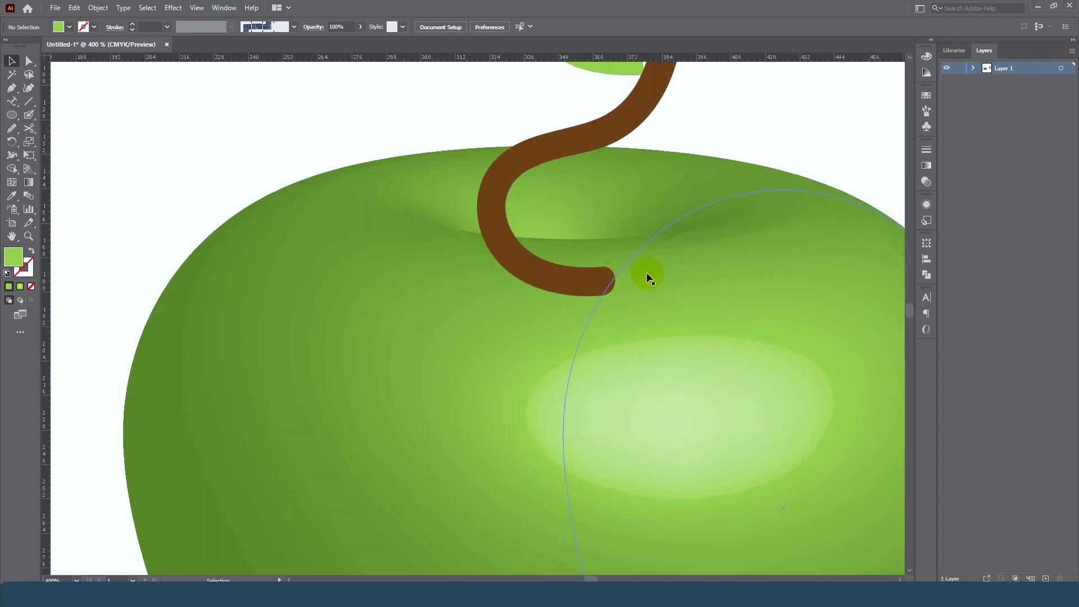
scroll(680, 281, down, 5)
scroll(502, 316, up, 2)
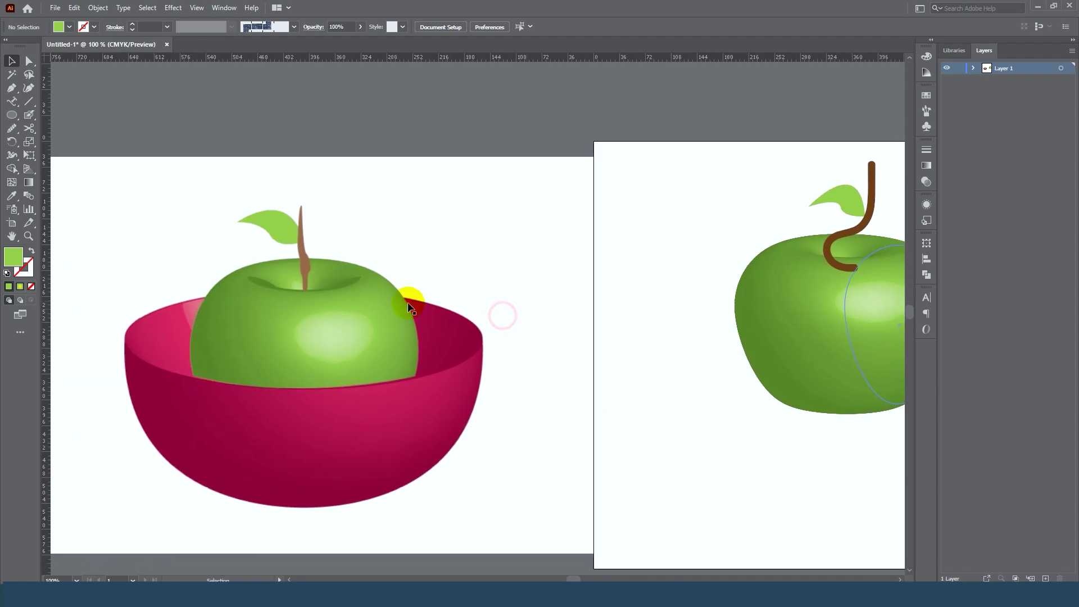
scroll(409, 307, up, 2)
scroll(270, 298, down, 2)
scroll(590, 330, down, 2)
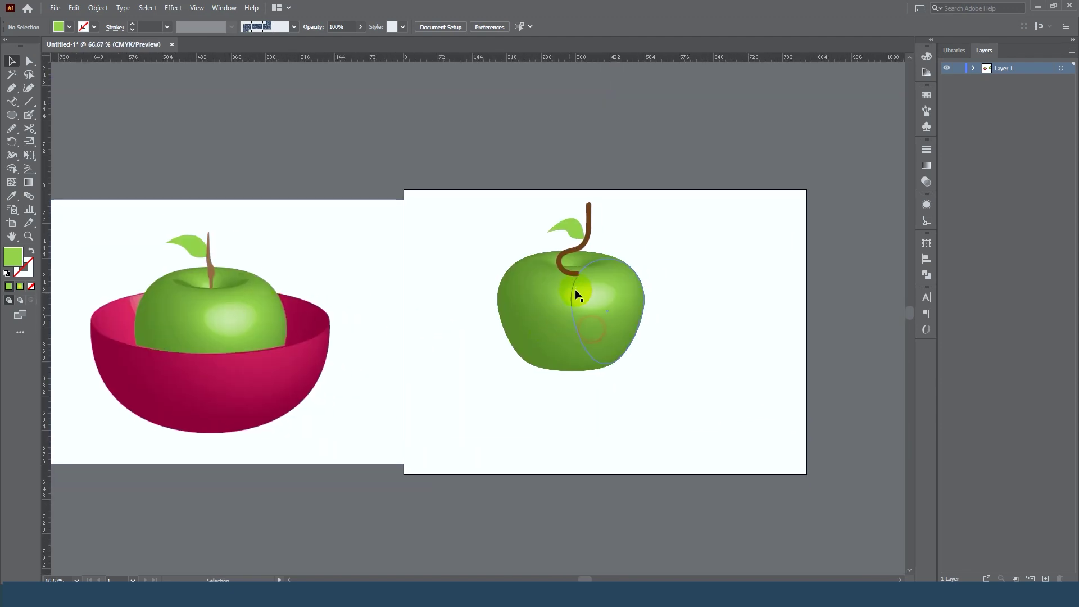
scroll(579, 295, up, 2)
scroll(566, 229, up, 2)
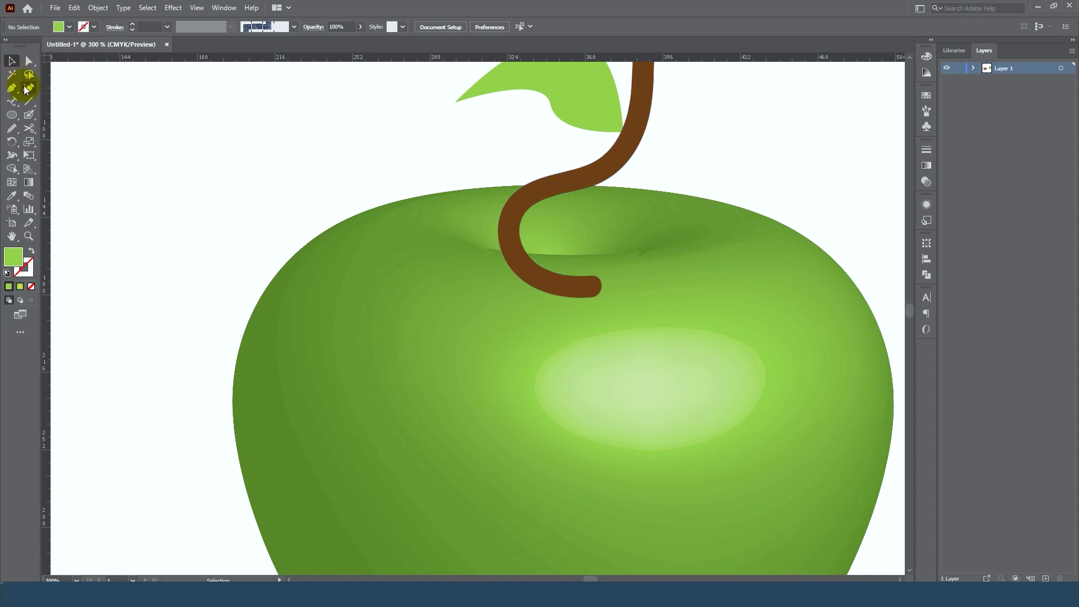
- Zoom in and pen-draw a small closed green shape over the stem's lower curl
scroll(541, 282, up, 2)
scroll(399, 313, up, 1)
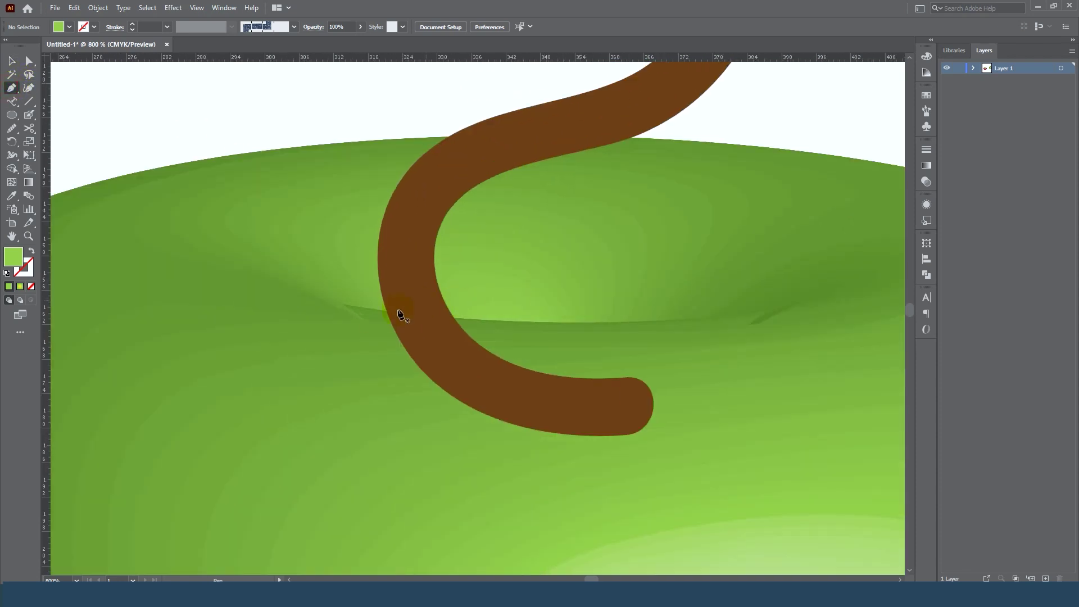
scroll(335, 304, up, 1)
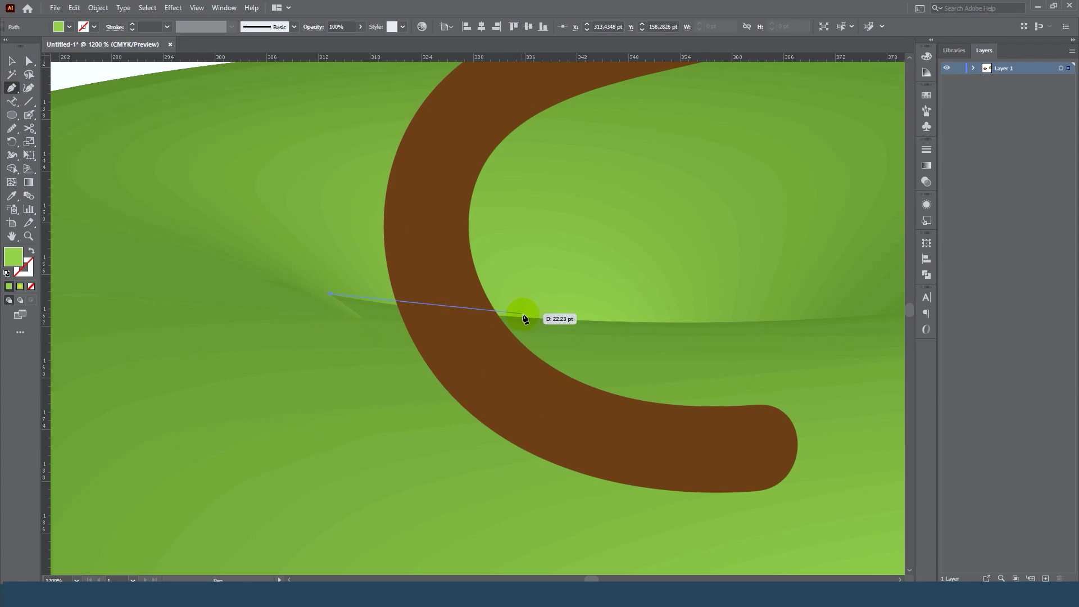
click(648, 319)
scroll(626, 285, down, 3)
click(716, 335)
drag(704, 383, 690, 388)
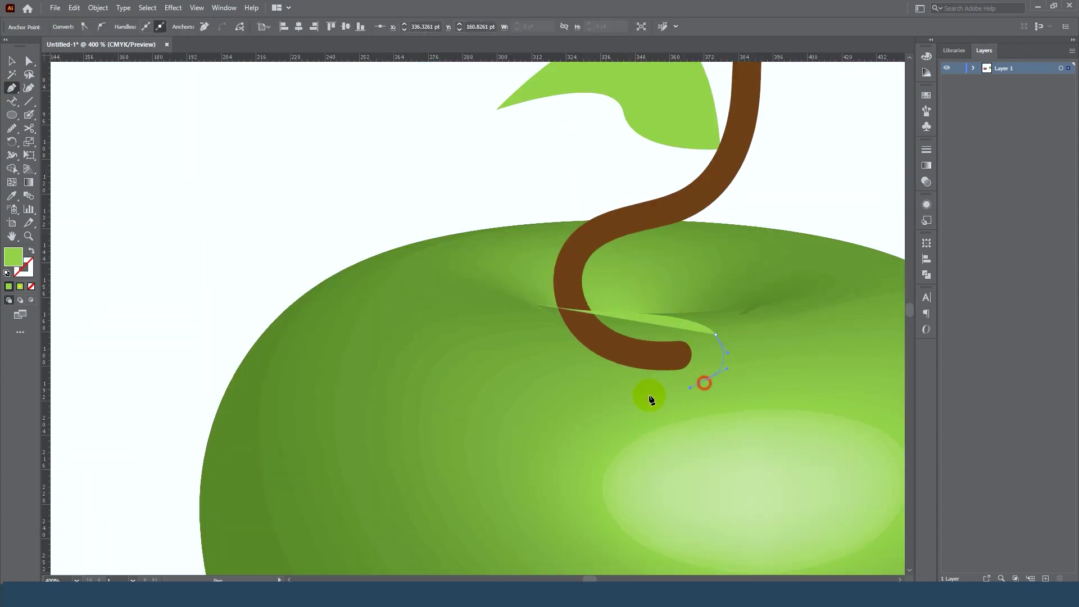
click(605, 407)
click(535, 386)
click(536, 305)
scroll(482, 283, down, 2)
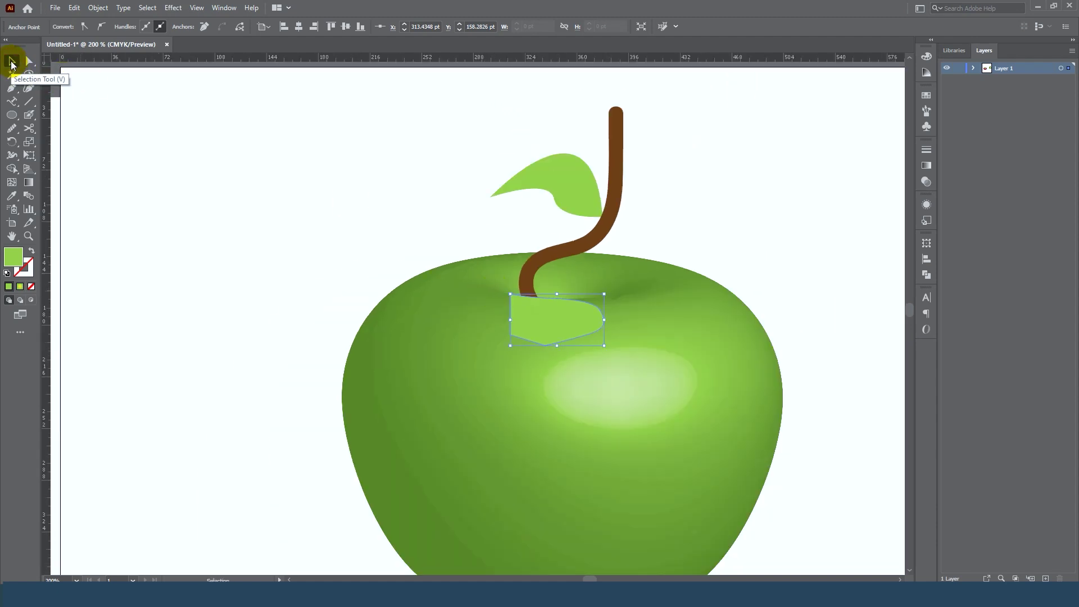
click(12, 63)
scroll(349, 190, down, 1)
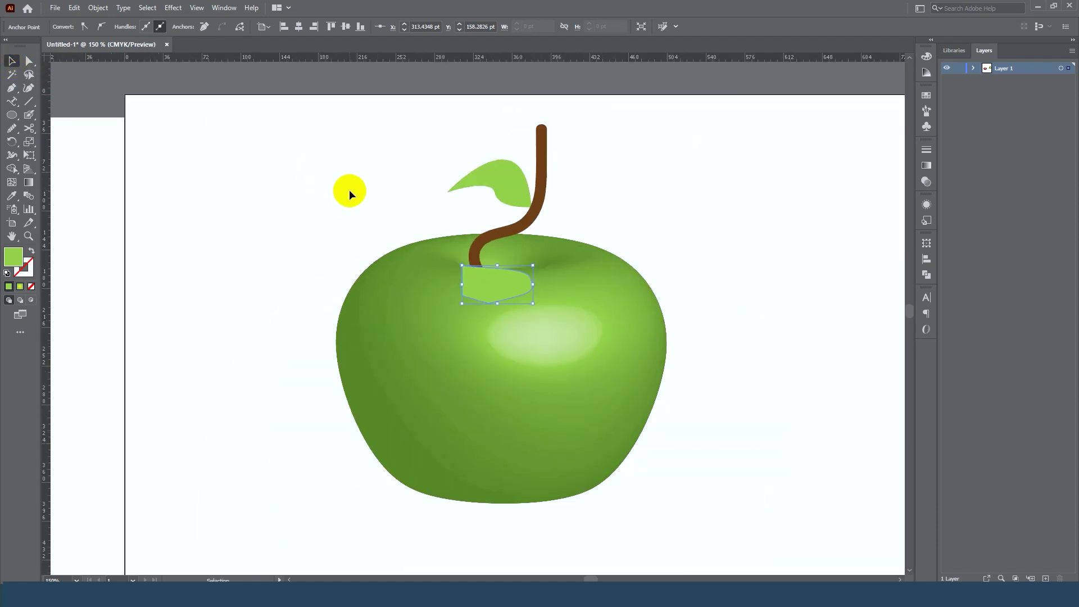
- Subtract the green shape from the stem so it sinks into the apple's top
shift+click(539, 167)
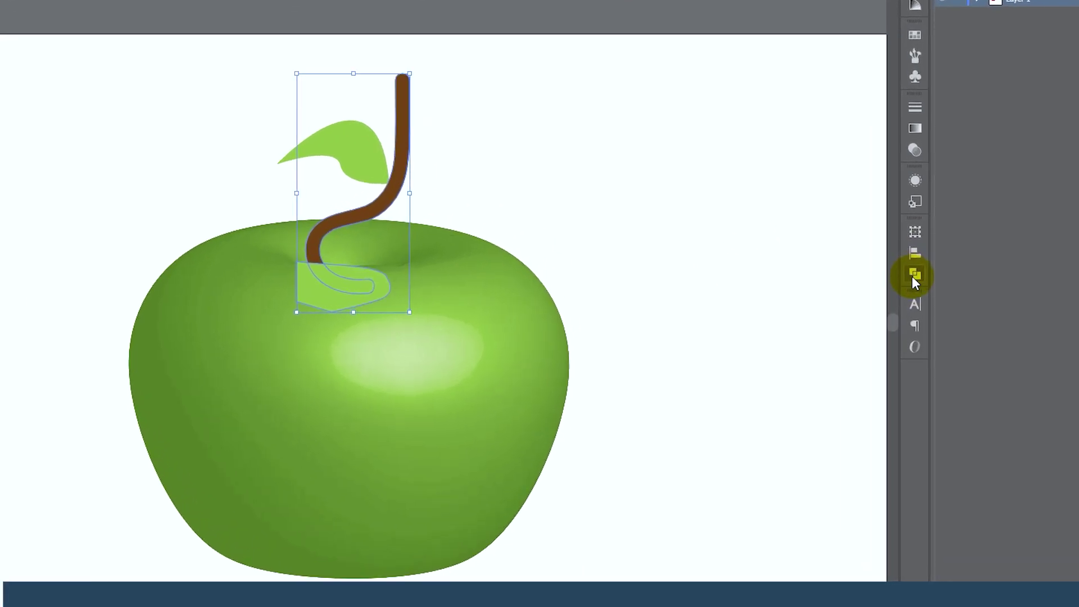
click(927, 275)
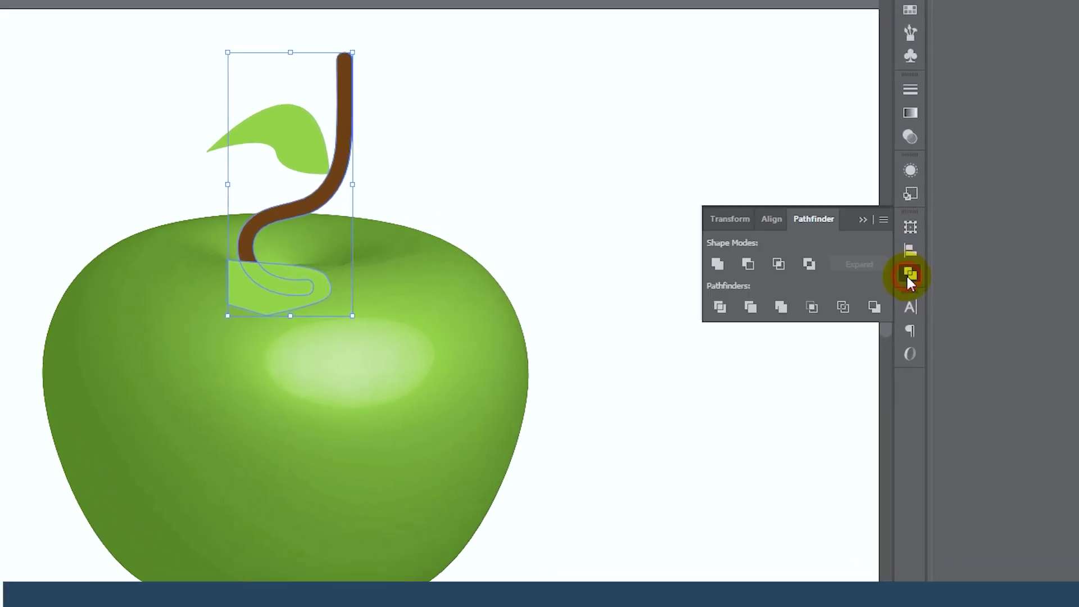
click(748, 263)
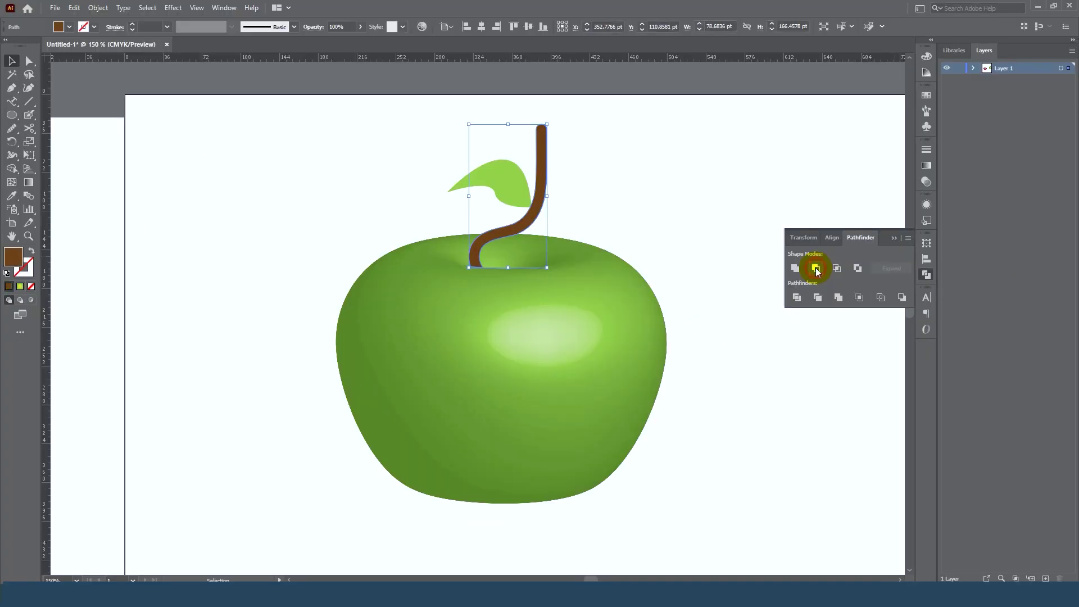
click(712, 432)
scroll(683, 241, down, 1)
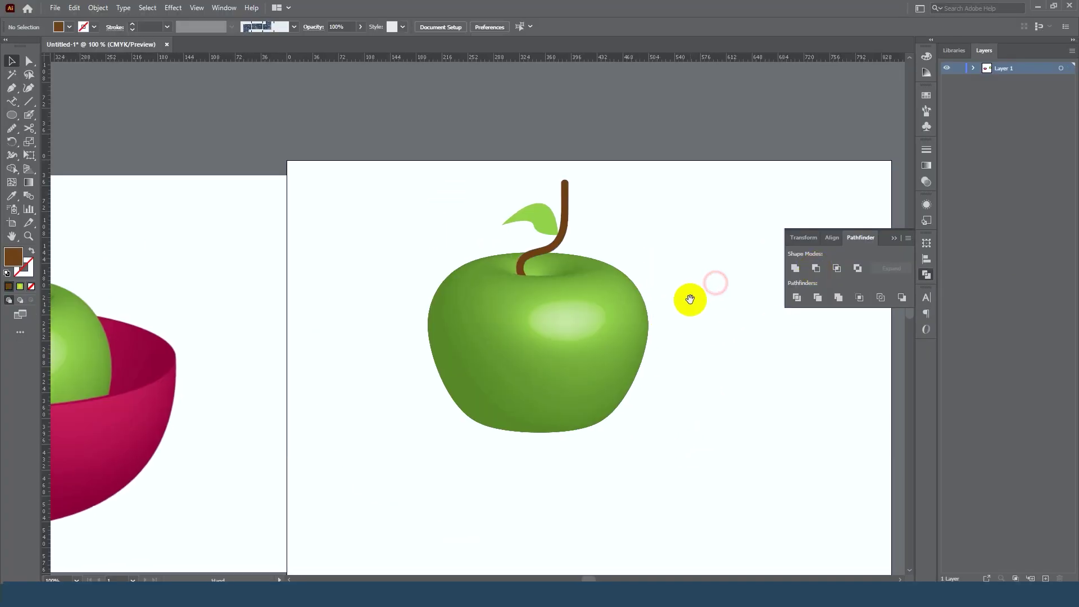
scroll(523, 232, down, 1)
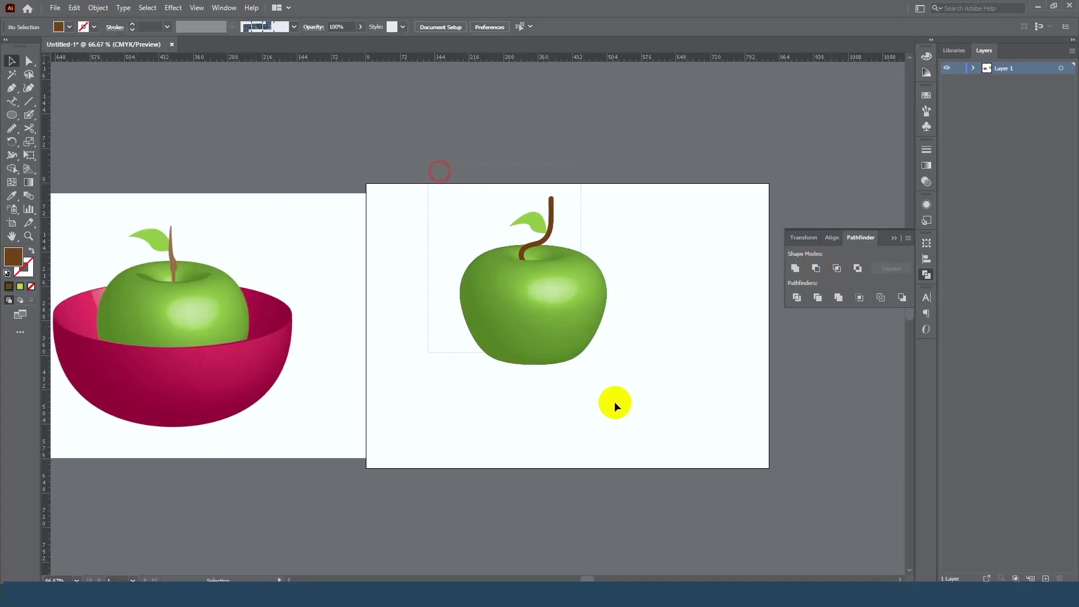
- Group the apple's parts, scale the group down slightly and nudge it into place
click(585, 345)
right_click(545, 272)
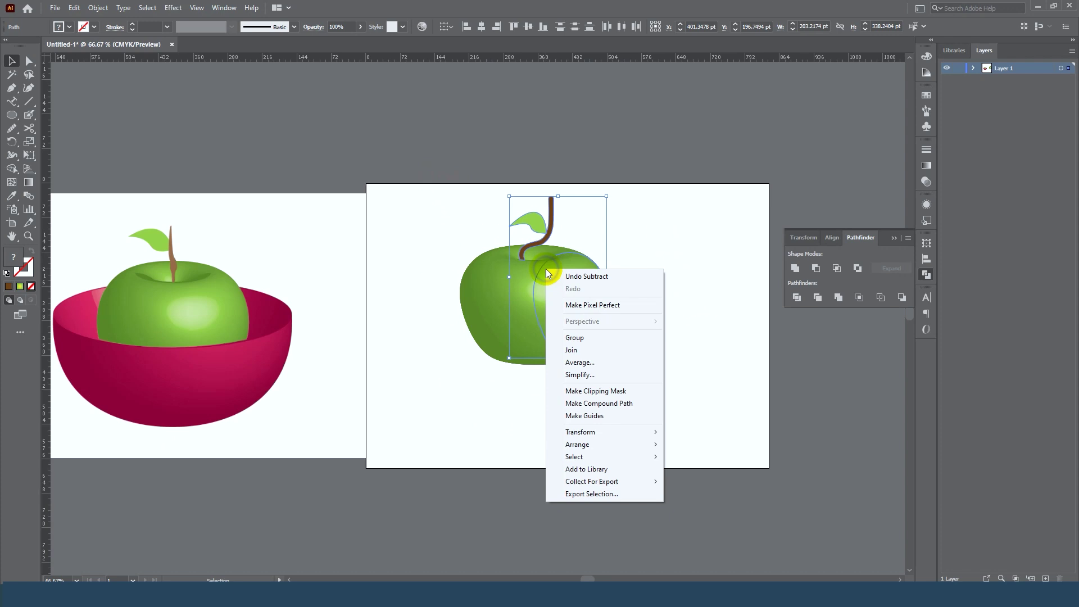
click(564, 338)
drag(606, 197, 599, 207)
drag(576, 288, 584, 290)
click(682, 289)
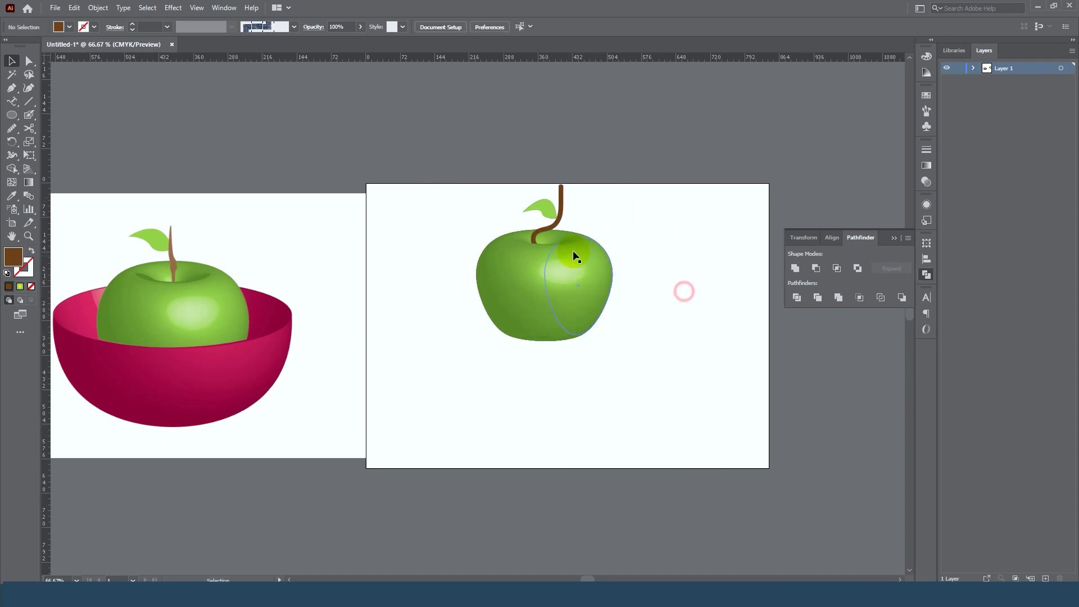
- Zoom out and pan the canvas to recentre both artboards
key(ctrl+minus)
key(ctrl+minus)
key(ctrl+plus)
drag(463, 292, 320, 258)
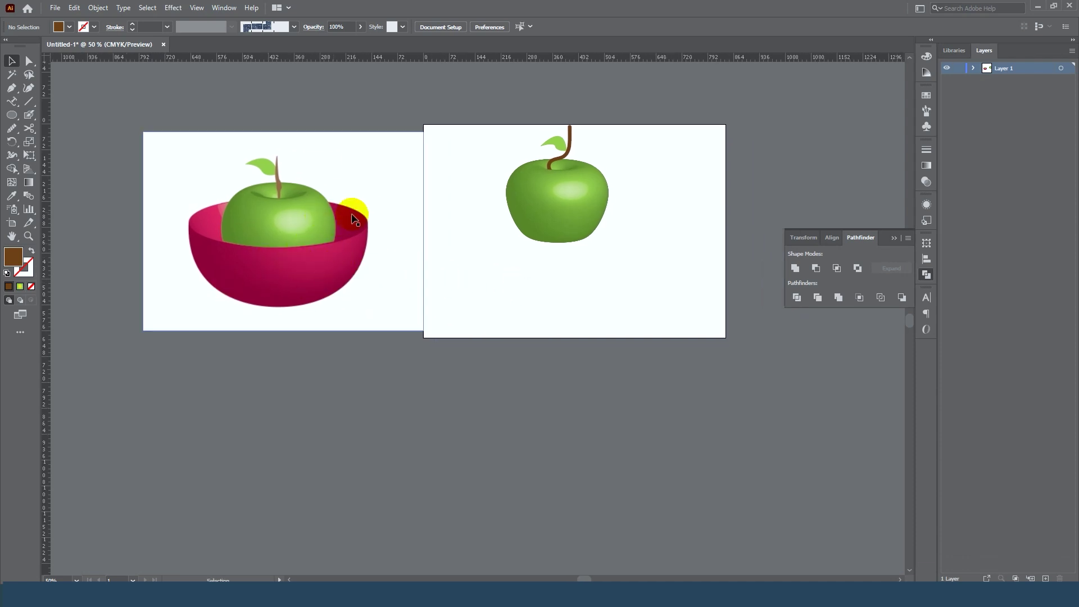
drag(523, 301, 484, 315)
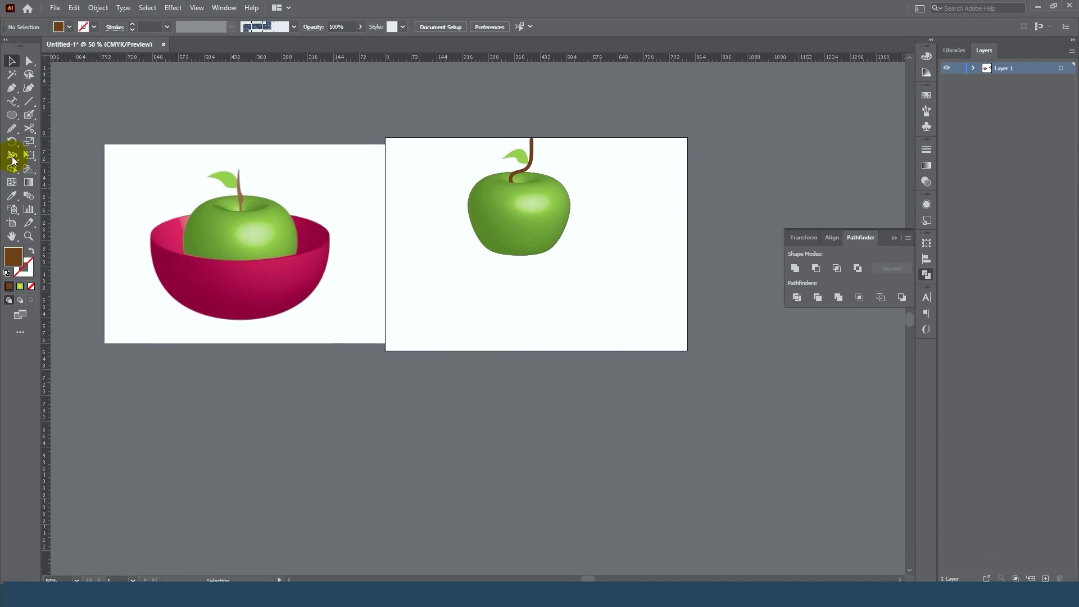
- Pen-draw a thin curved crescent below the apple
drag(12, 88, 53, 92)
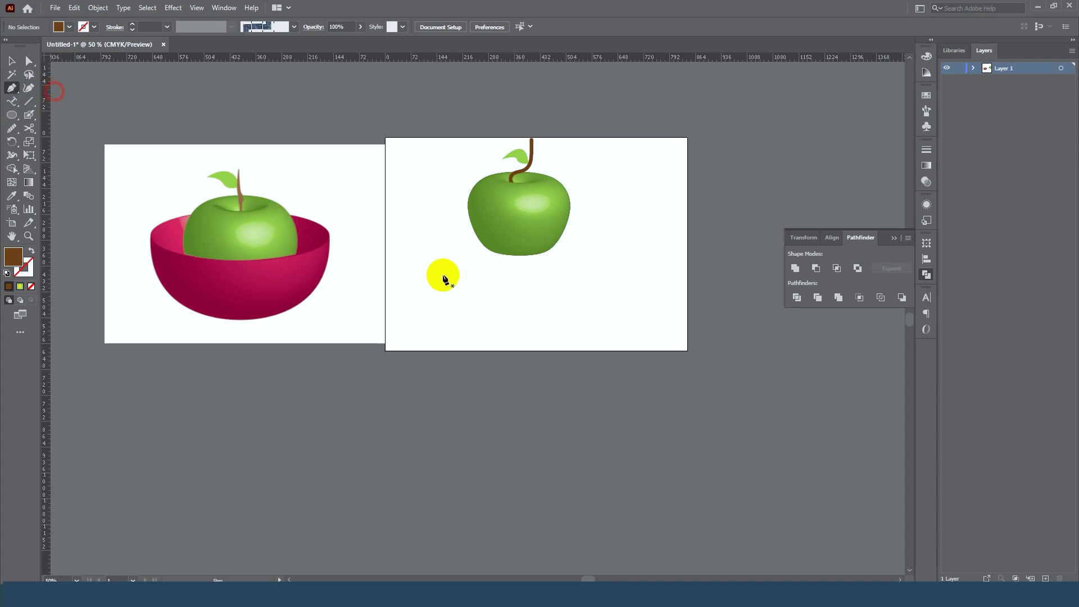
click(484, 325)
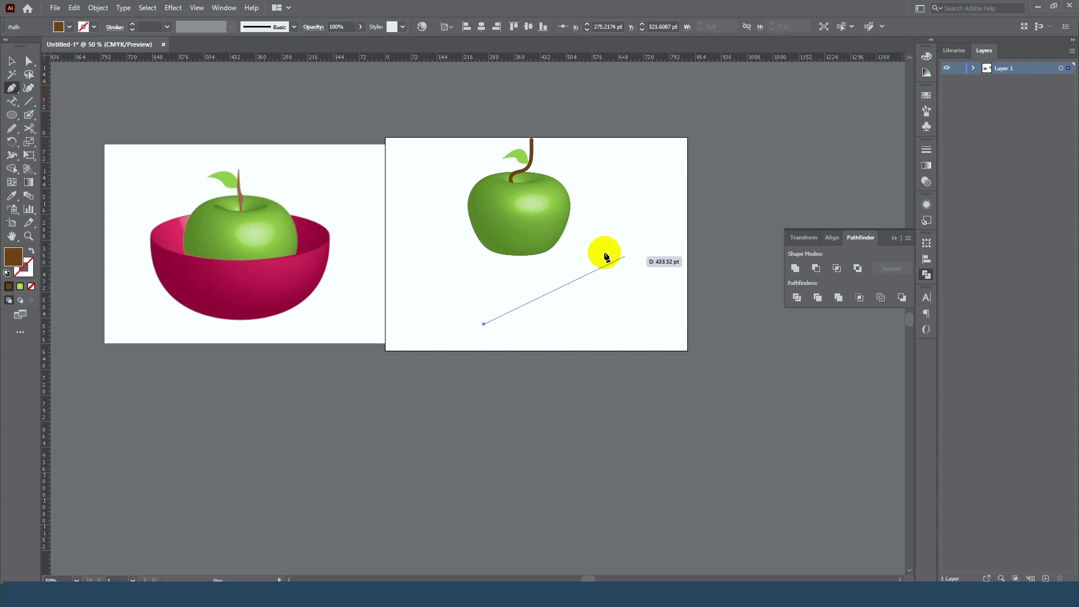
mouse_move(595, 257)
mouse_down()
mouse_move(606, 198)
mouse_move(564, 236)
mouse_up()
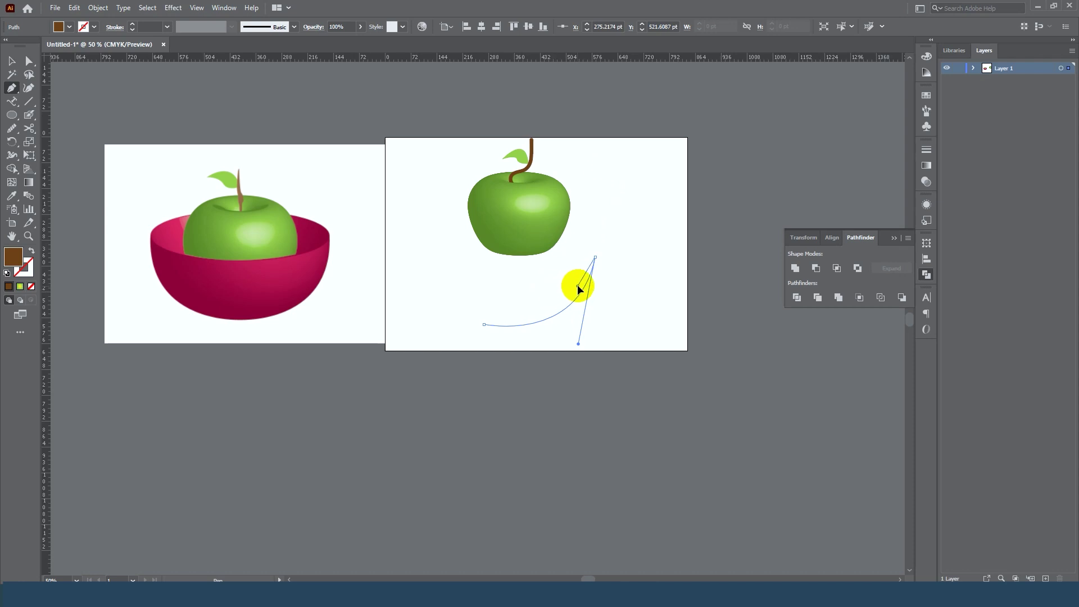
drag(578, 288, 578, 288)
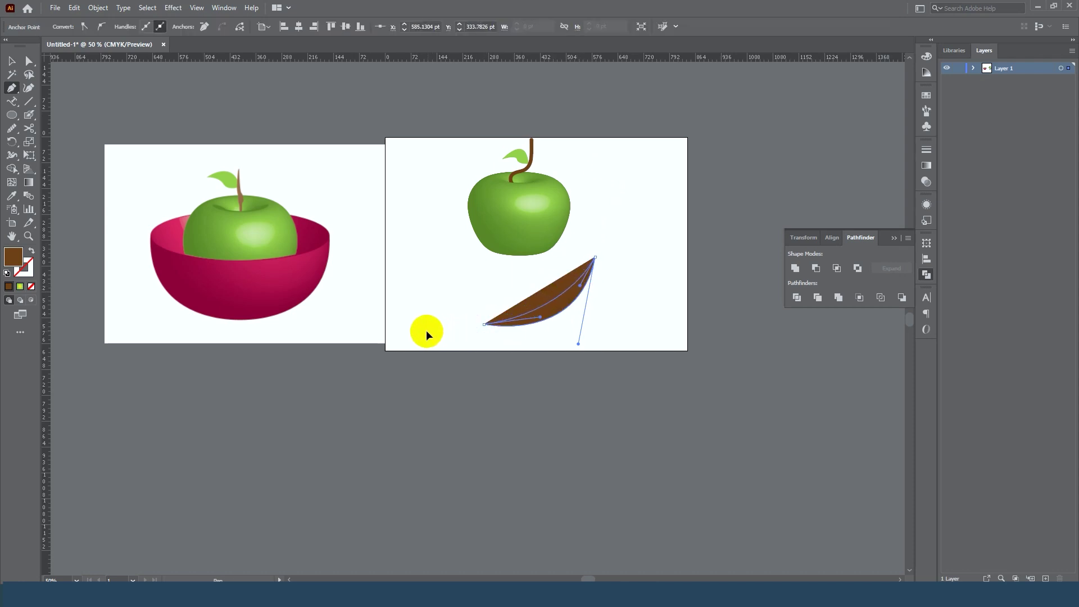
drag(540, 317, 554, 321)
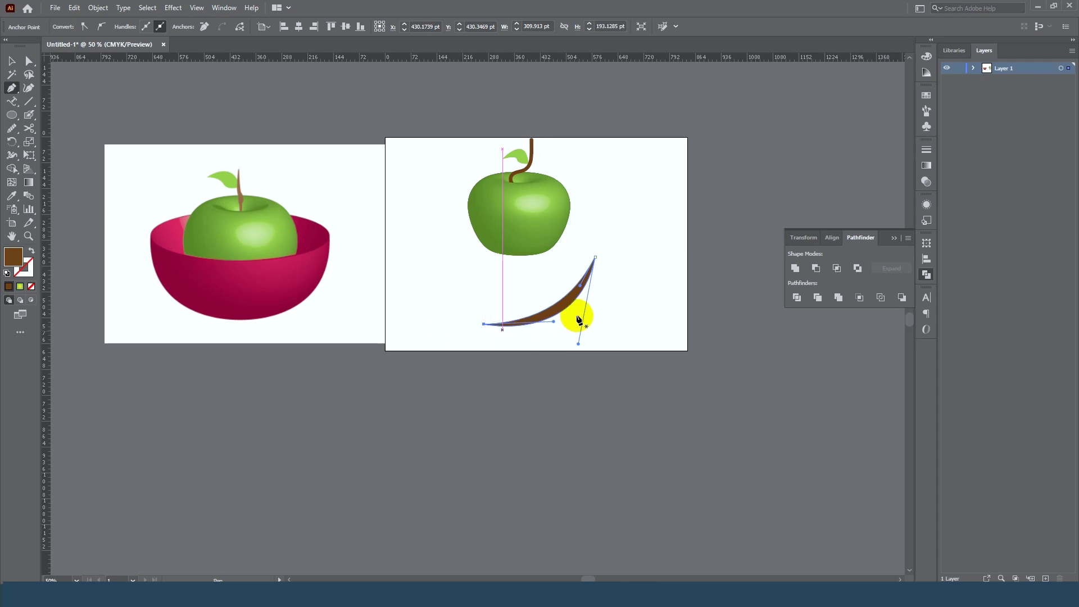
- Fill the crescent with the reference bowl's magenta using the Eyedropper
click(11, 61)
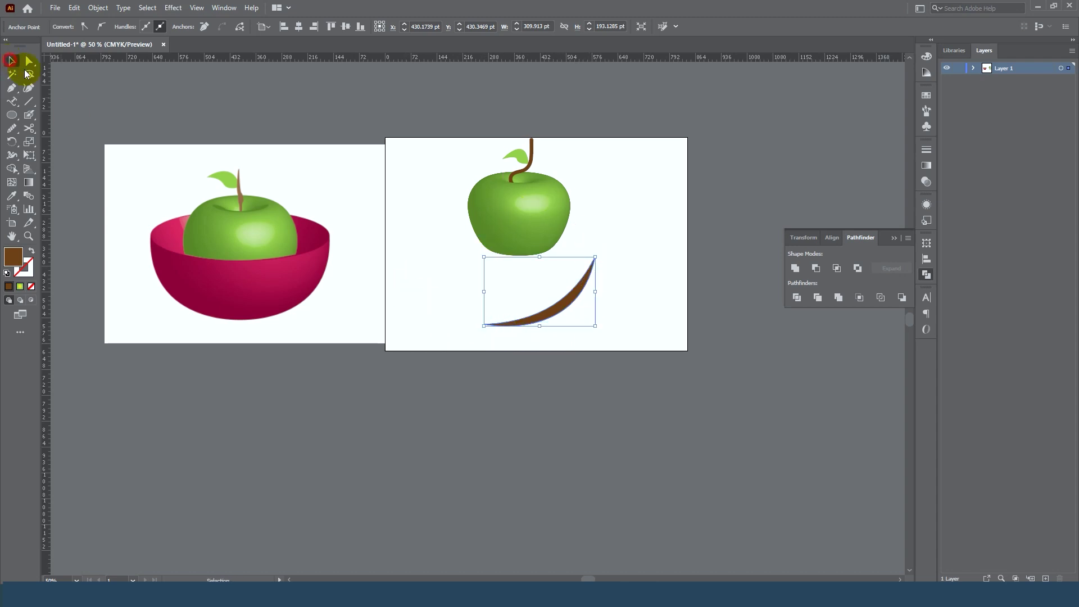
click(219, 281)
click(11, 61)
click(381, 390)
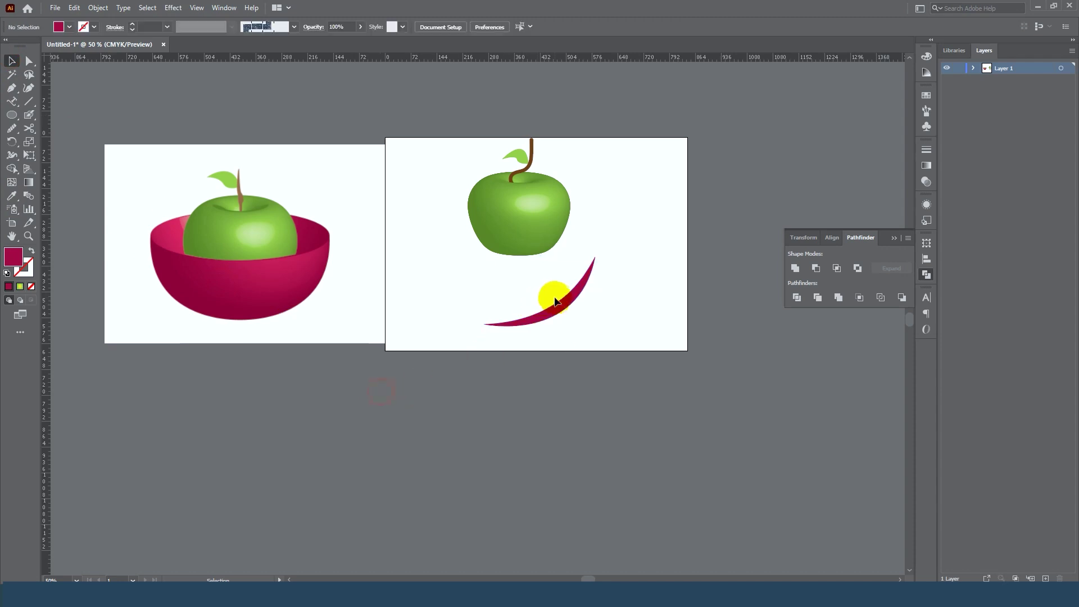
click(562, 308)
- Revolve the crescent into a 3D bowl rotated -13°, -16°, 3°
click(173, 8)
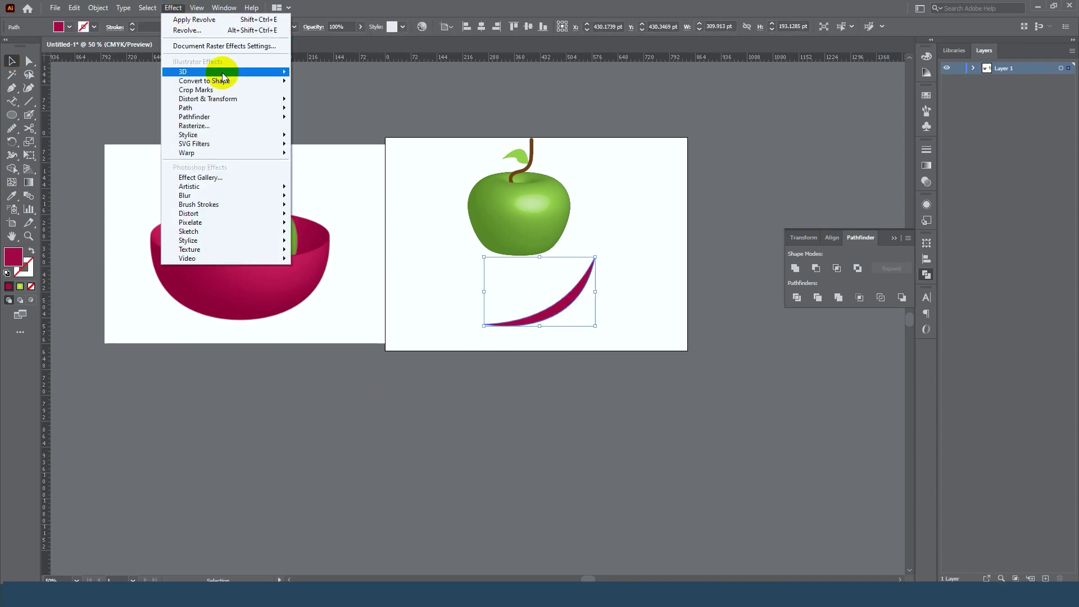
mouse_move(202, 72)
click(329, 84)
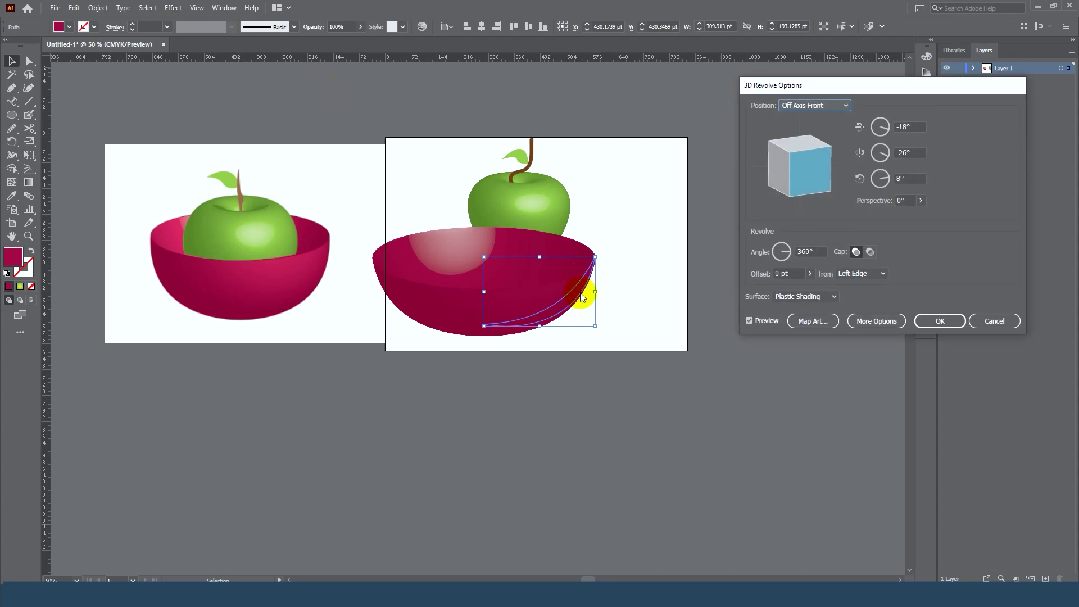
mouse_move(784, 169)
mouse_down()
mouse_move(805, 160)
mouse_move(798, 169)
mouse_up()
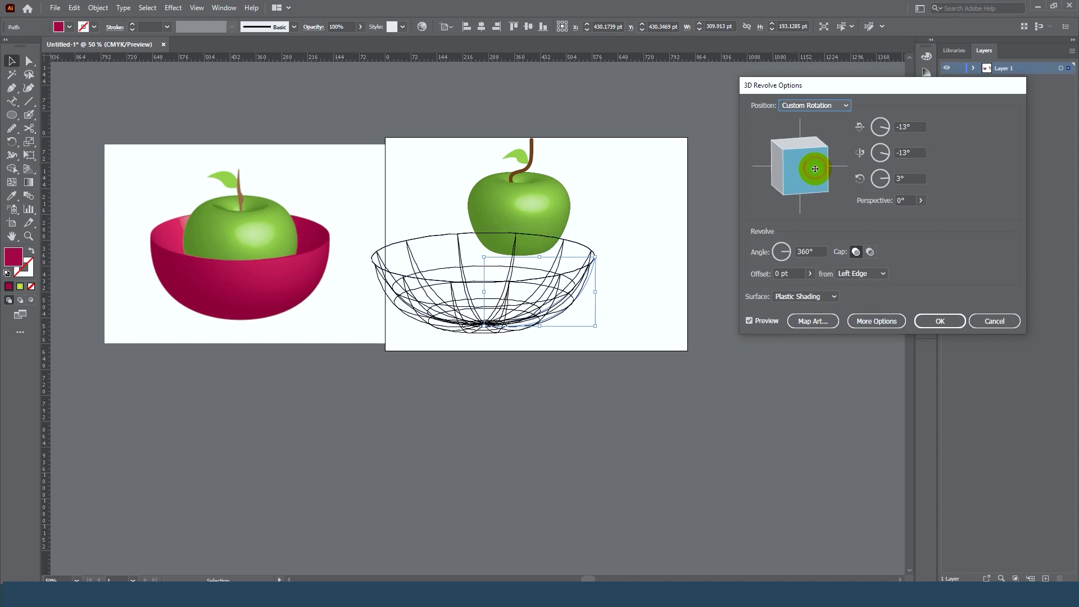
drag(815, 168, 823, 164)
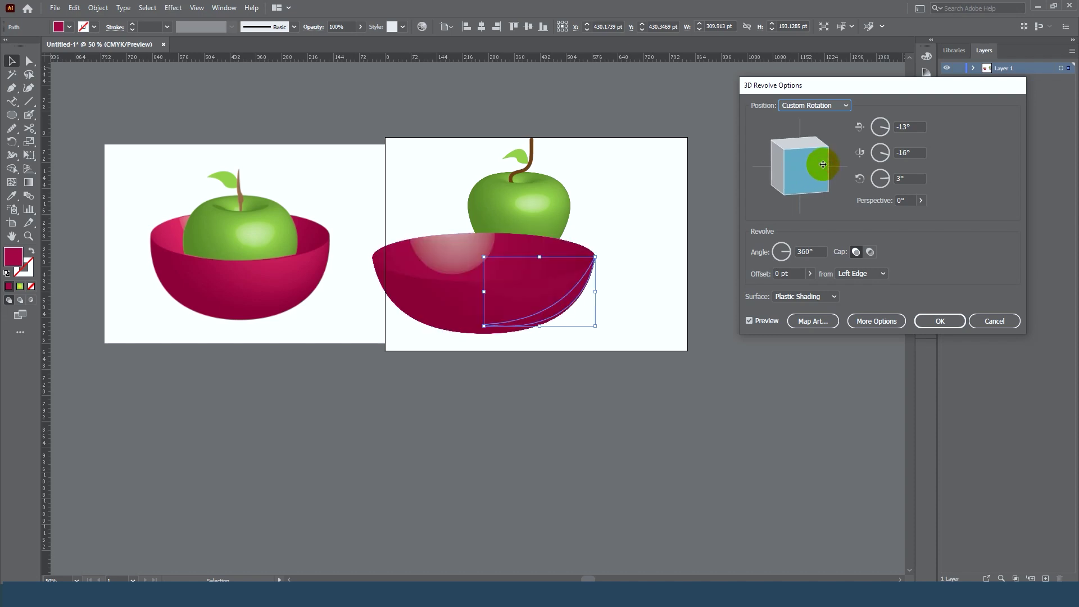
click(822, 164)
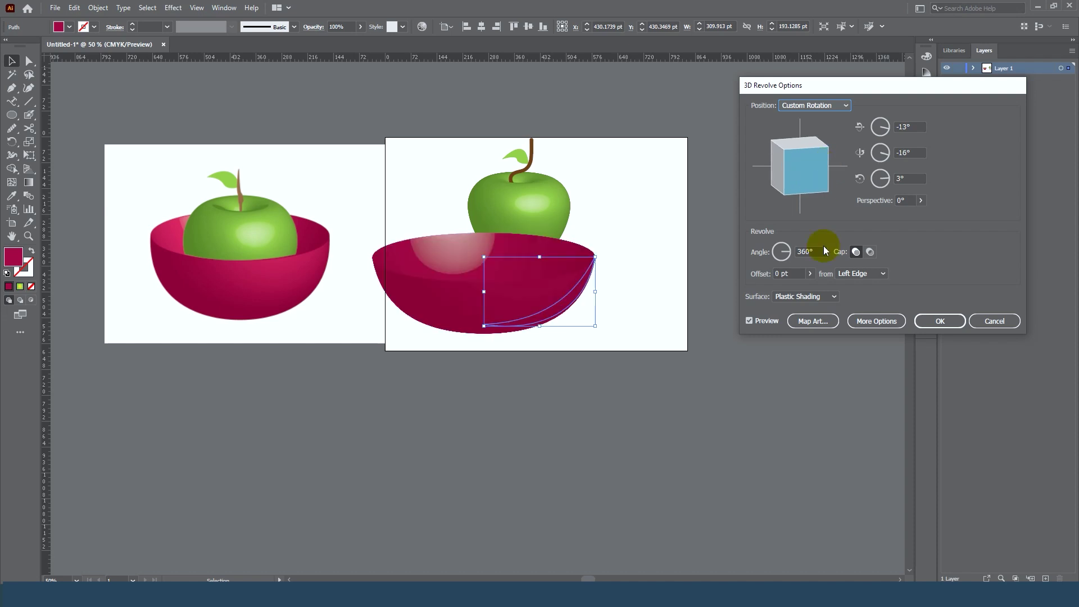
click(944, 326)
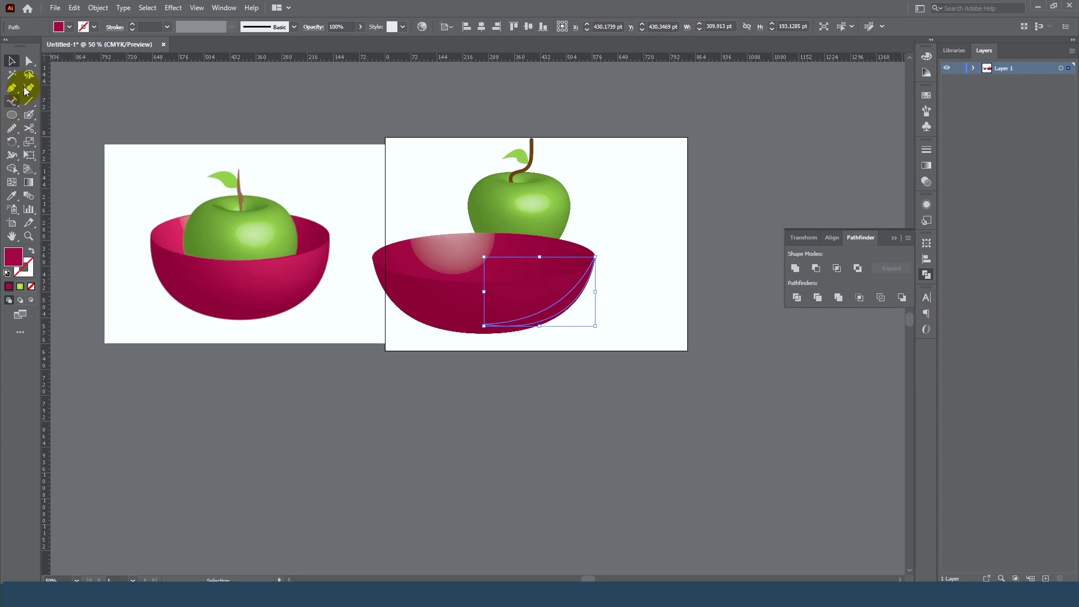
- Drag the bowl profile's bottom anchor down to deepen the bowl
click(28, 61)
scroll(484, 364, up, 1)
scroll(484, 364, up, 1)
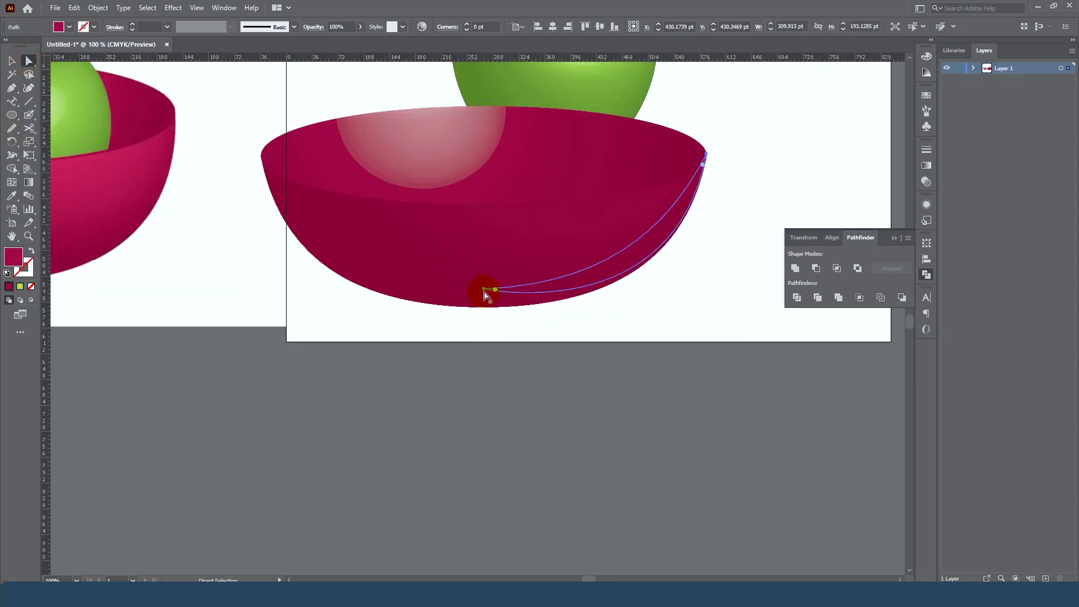
click(484, 289)
drag(484, 292, 484, 349)
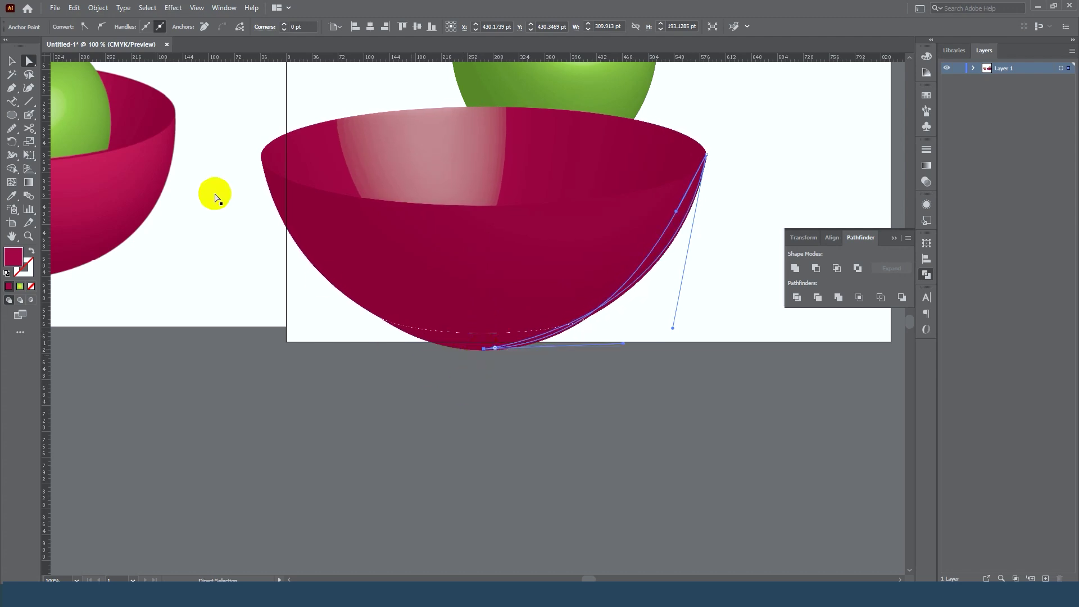
- Slide the magenta bowl under the apple and send it to the back
click(9, 60)
click(445, 382)
key(ctrl+minus)
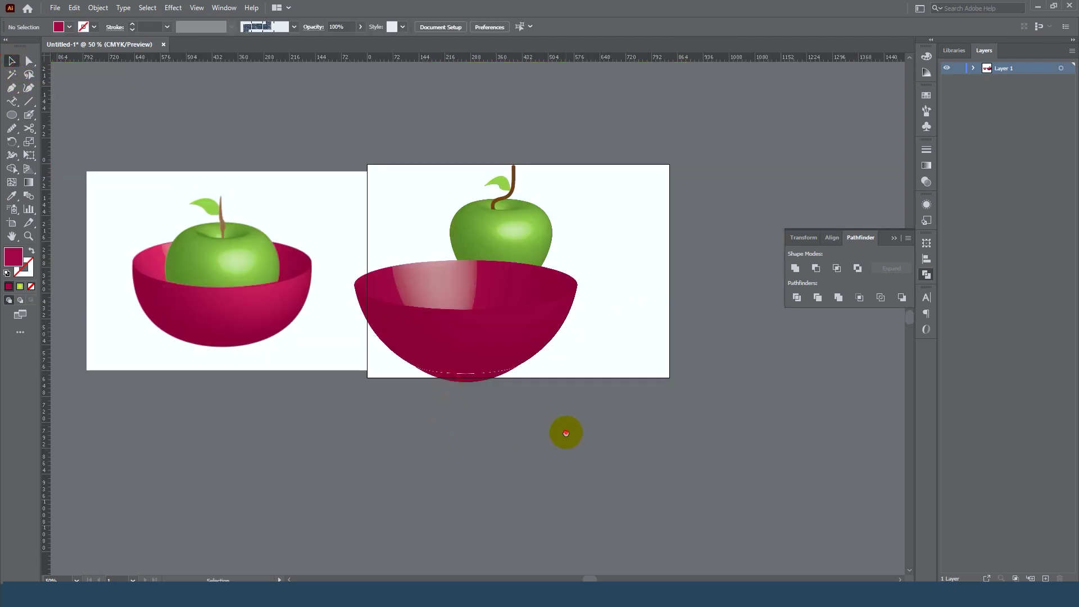
mouse_move(479, 394)
mouse_down()
mouse_move(509, 389)
mouse_move(497, 372)
mouse_up()
right_click(534, 362)
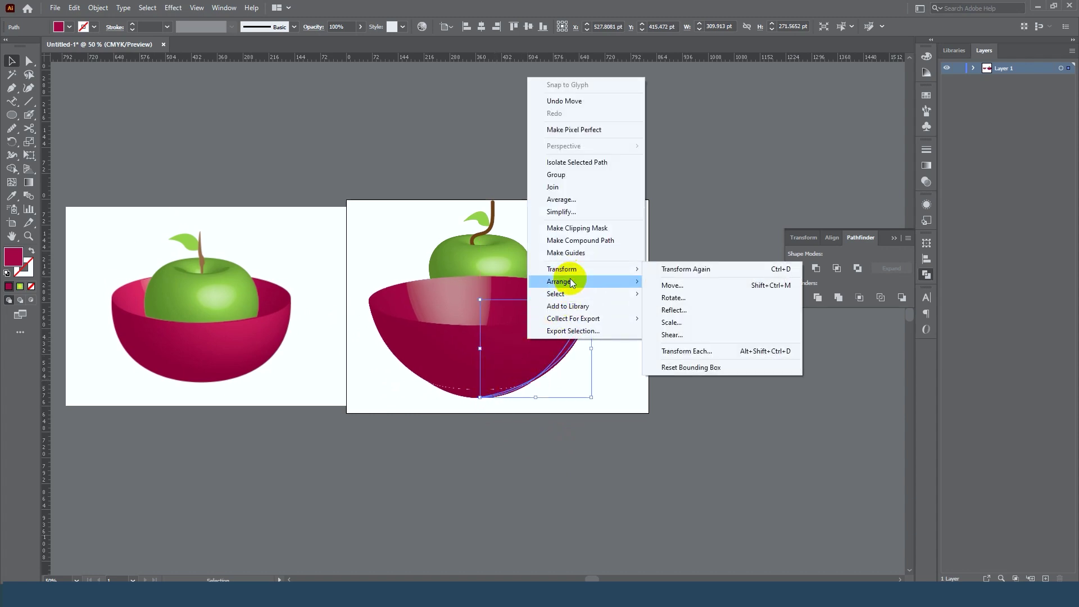
mouse_move(560, 281)
click(723, 326)
click(645, 430)
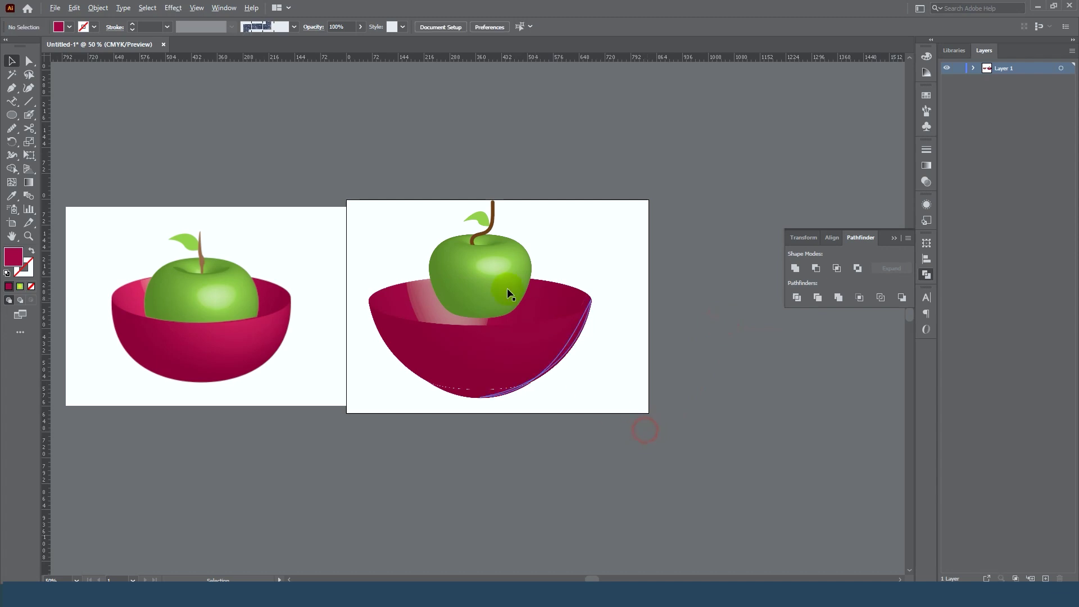
- Lower the apple group so it sits down inside the bowl
scroll(510, 292, up, 1)
drag(473, 293, 473, 305)
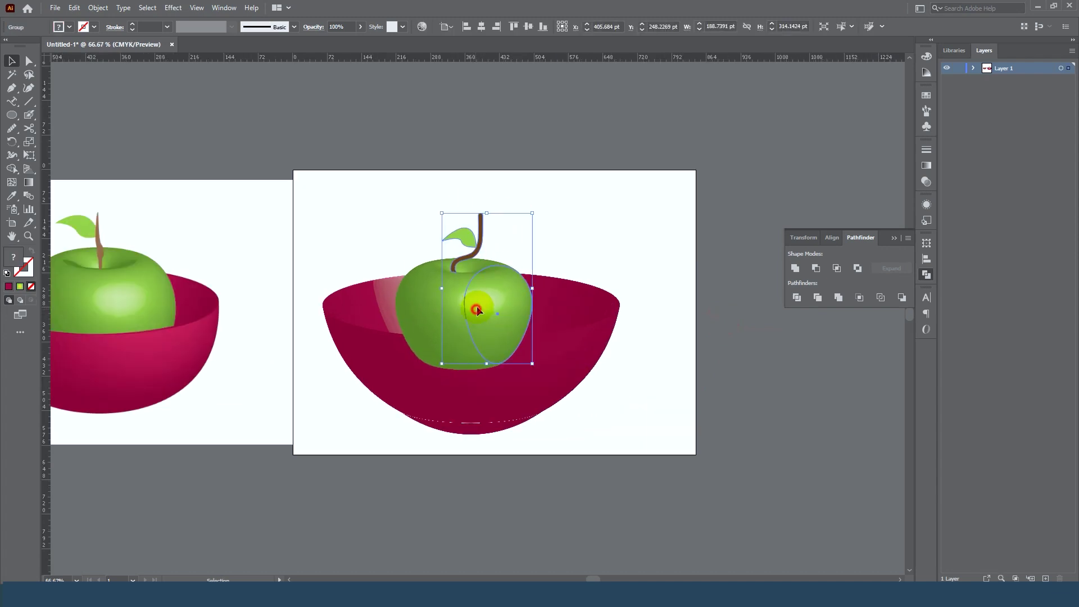
scroll(522, 298, down, 2)
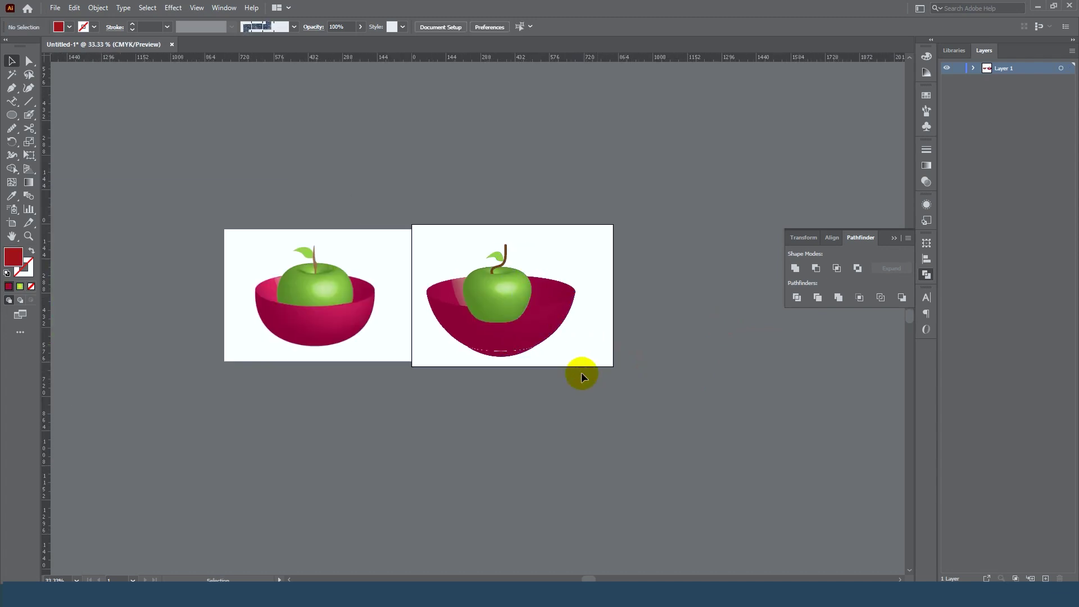
scroll(583, 374, up, 1)
scroll(526, 313, up, 1)
click(477, 287)
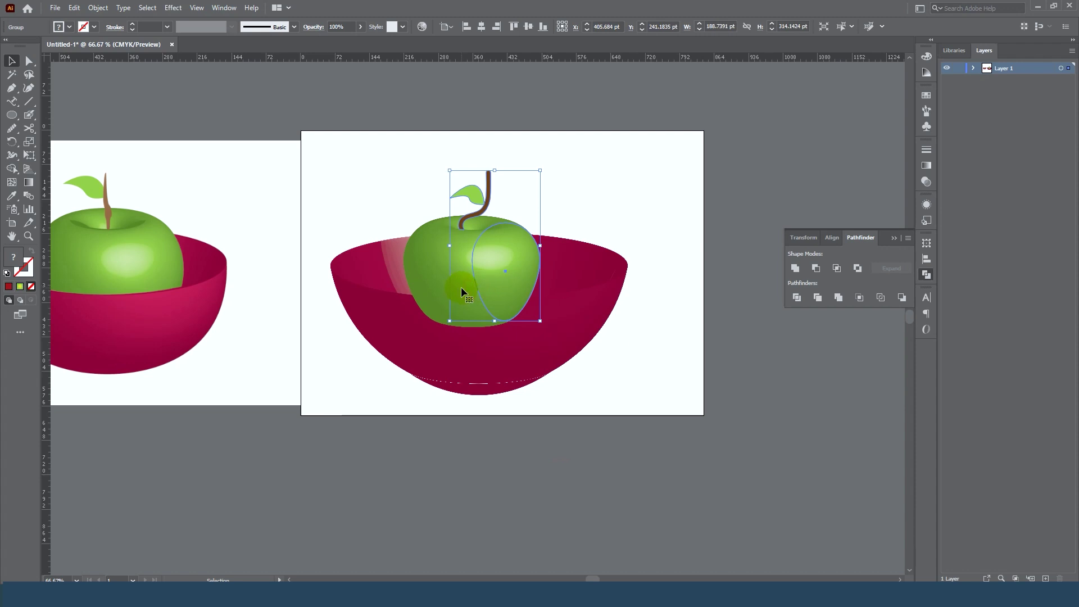
click(682, 356)
- Recentre the view on the artboard and collapse the floating Pathfinder panel
drag(669, 365, 636, 306)
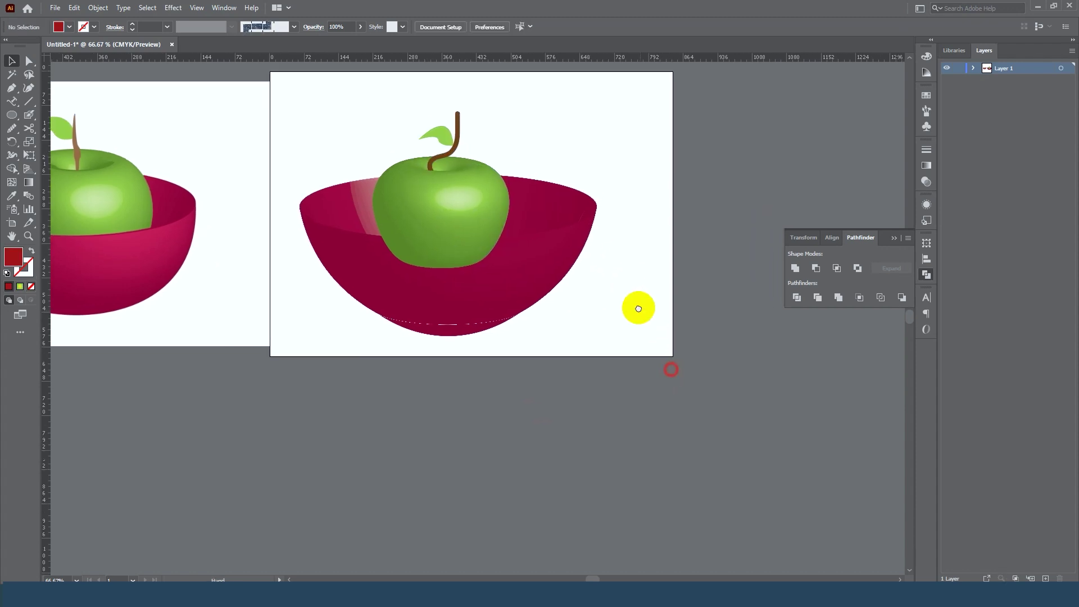
click(421, 218)
click(578, 315)
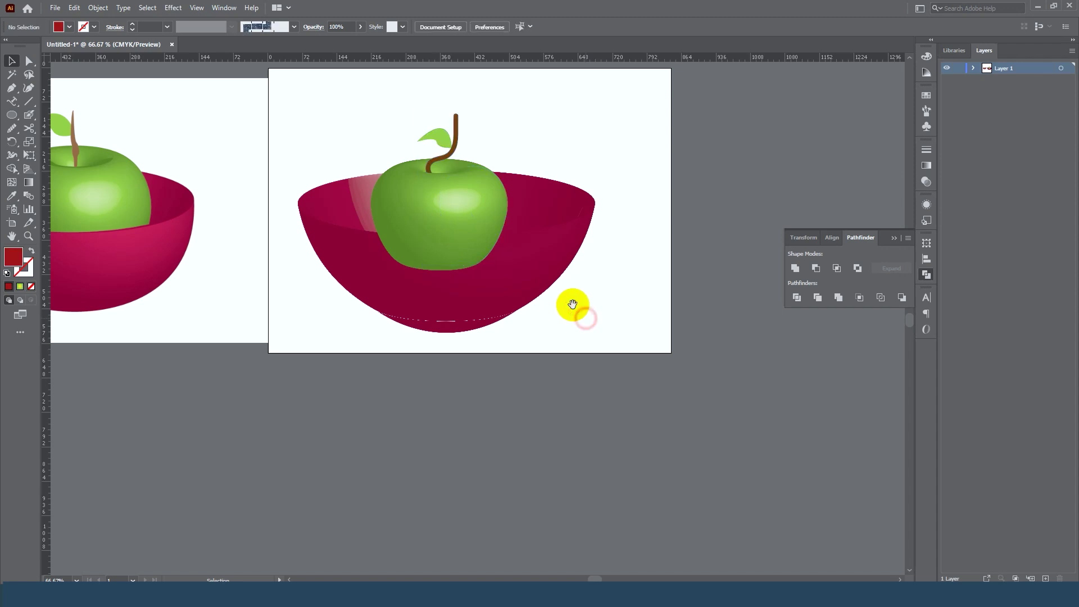
drag(569, 299, 663, 338)
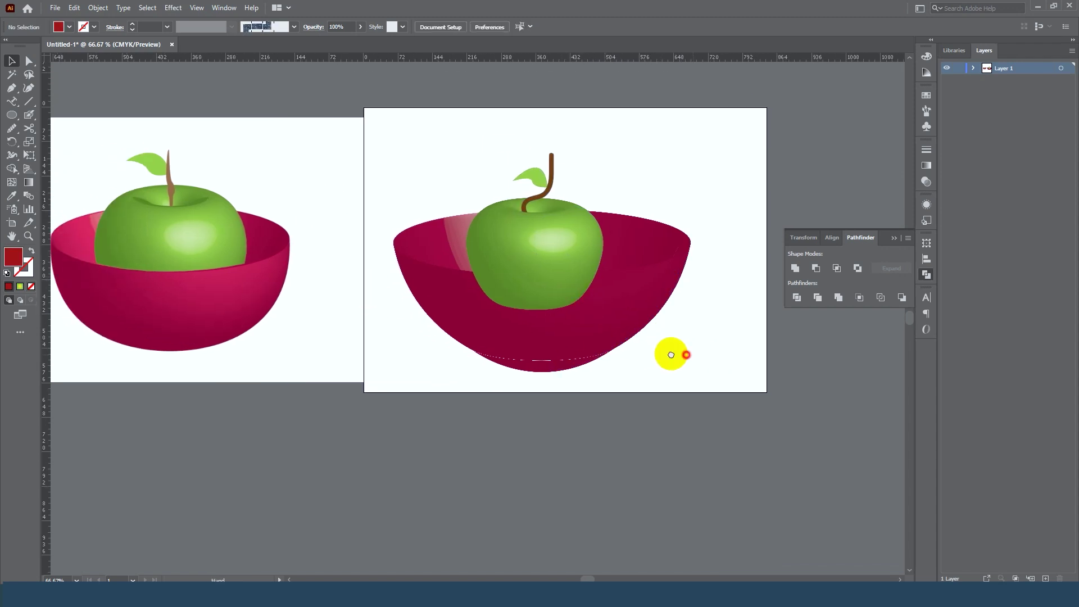
scroll(670, 354, right, 1)
click(893, 240)
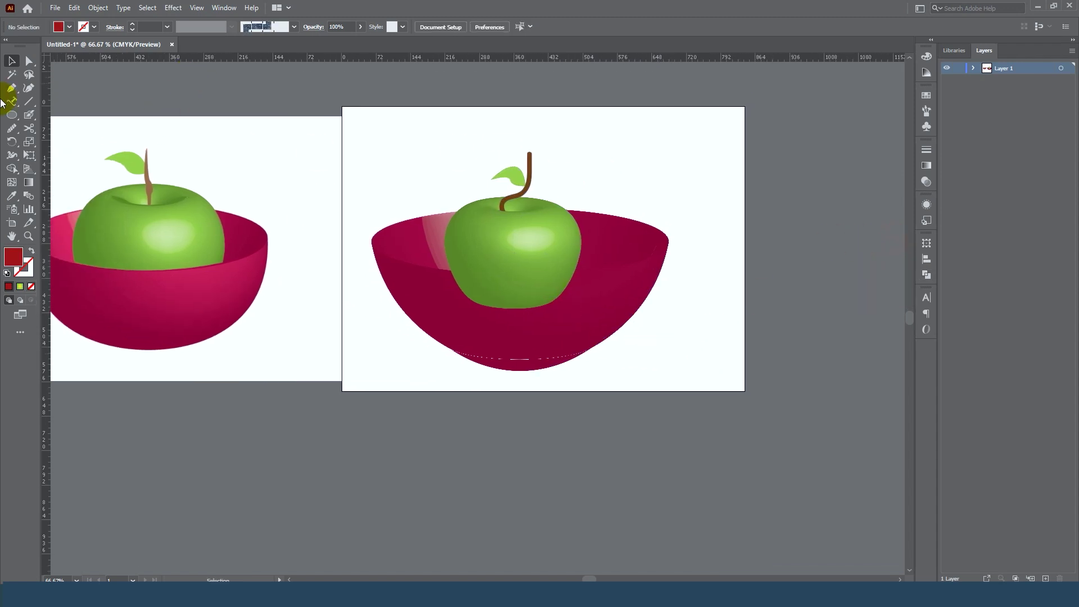
- Draw an ellipse with no fill and a black stroke across the bowl's rim
right_click(12, 115)
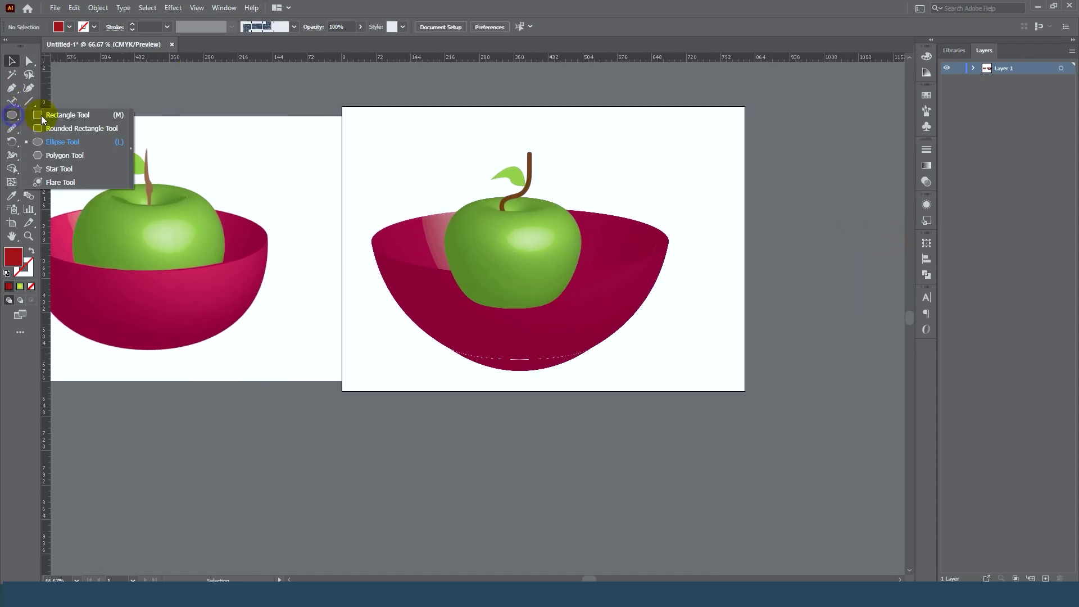
click(65, 140)
click(70, 26)
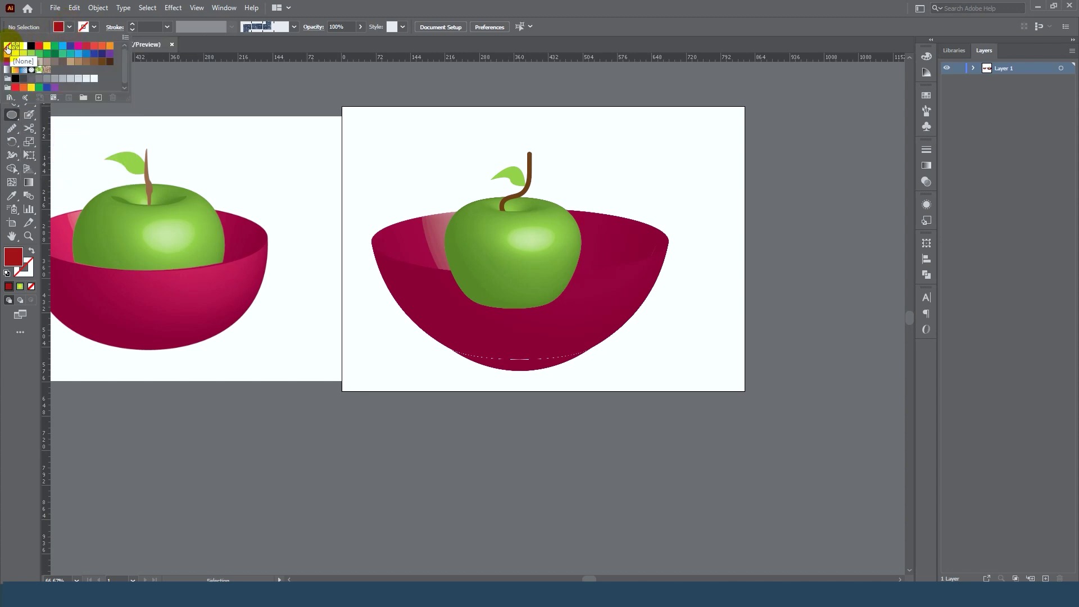
click(7, 46)
click(84, 27)
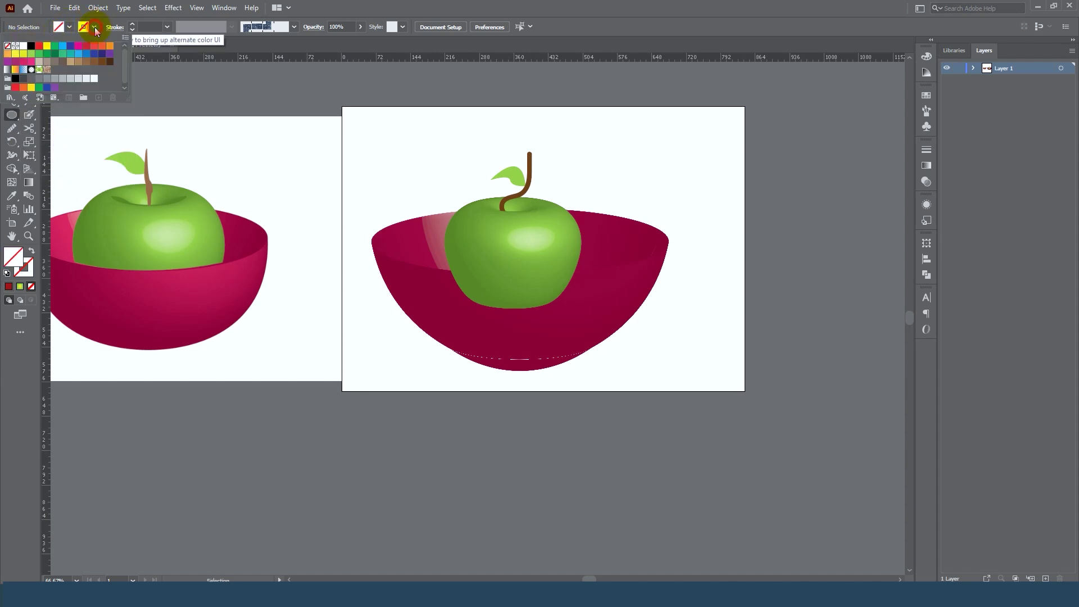
click(31, 47)
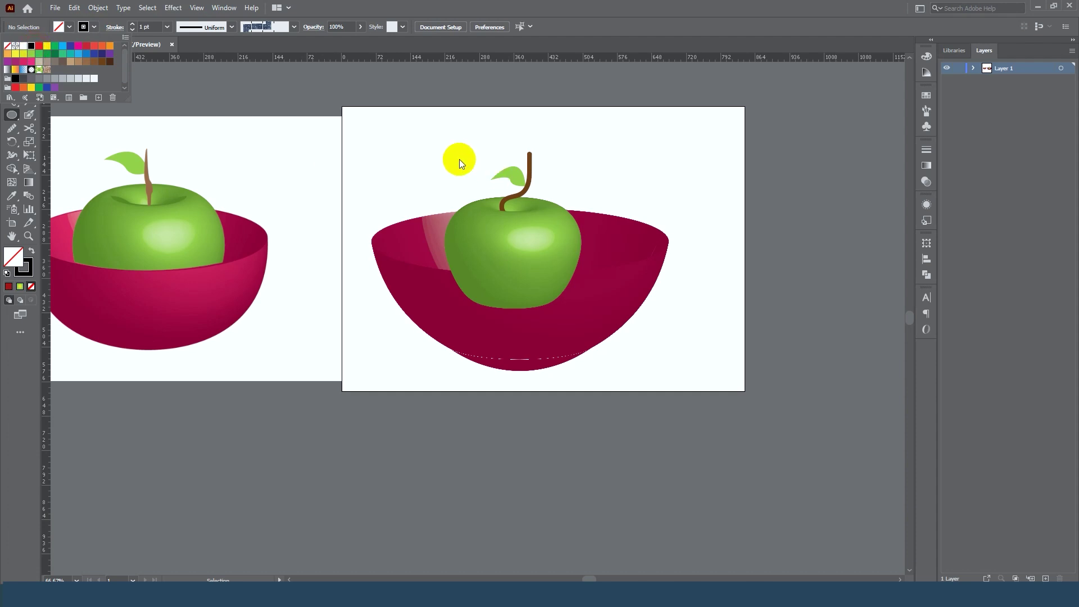
click(355, 134)
drag(354, 131, 701, 275)
scroll(598, 273, up, 3)
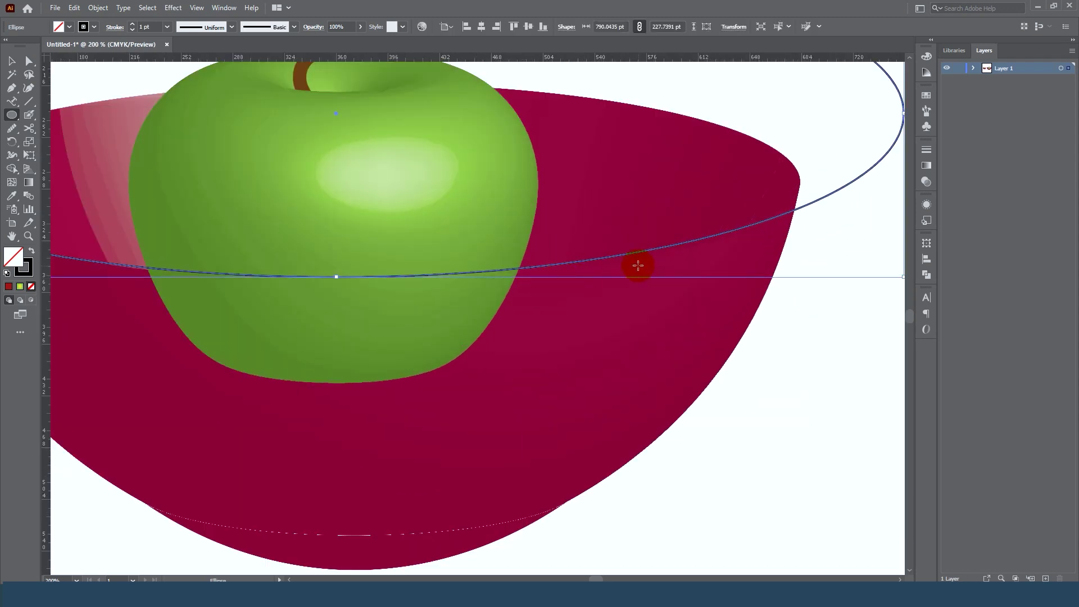
scroll(292, 267, down, 2)
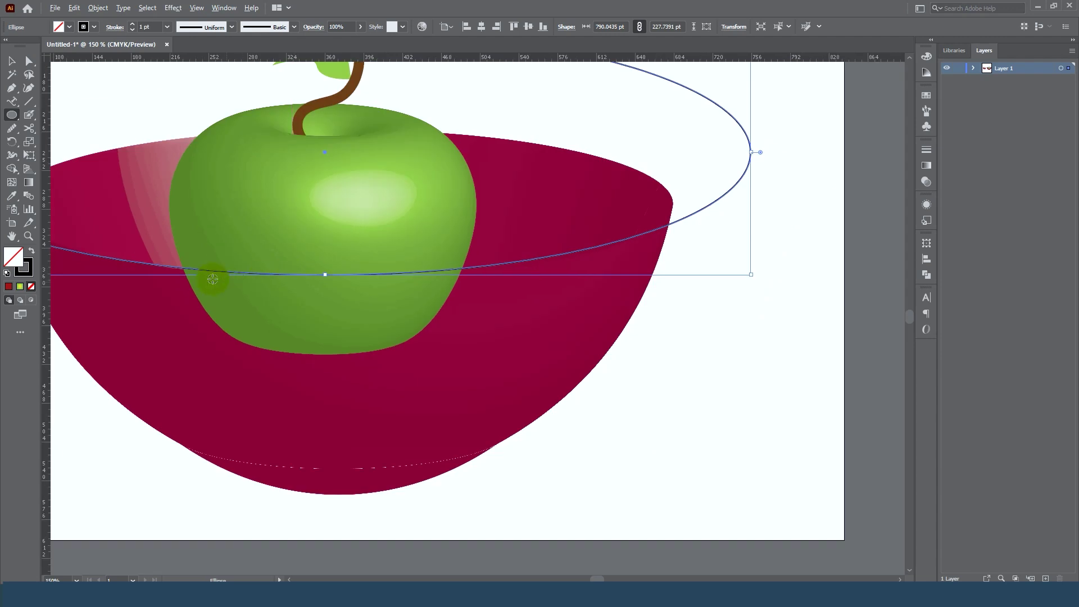
scroll(313, 282, up, 3)
- Lower the ellipse's bottom anchor onto the rim's edge
click(29, 61)
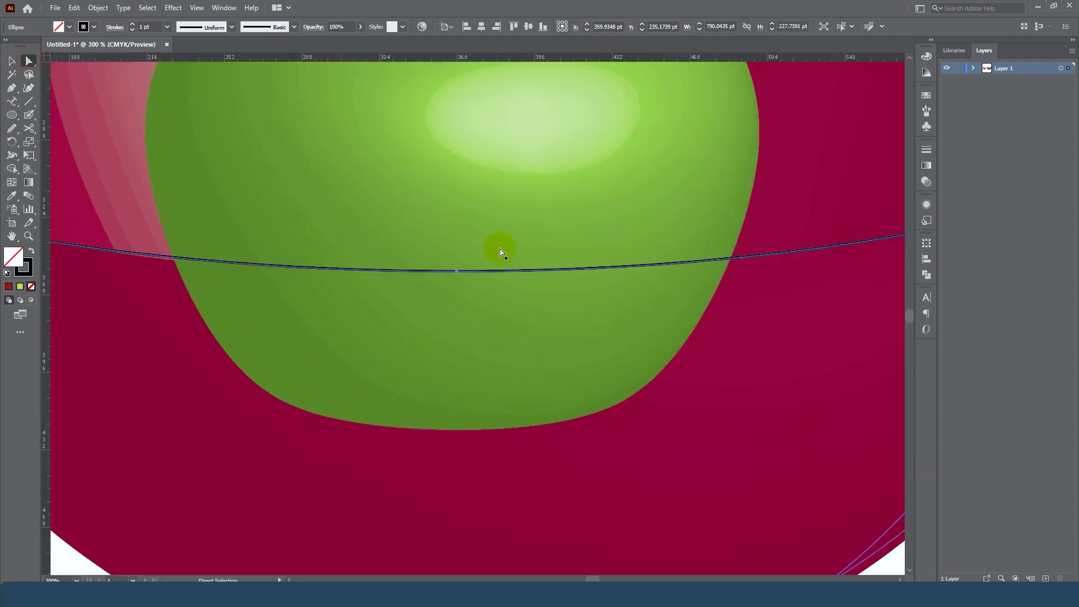
click(458, 272)
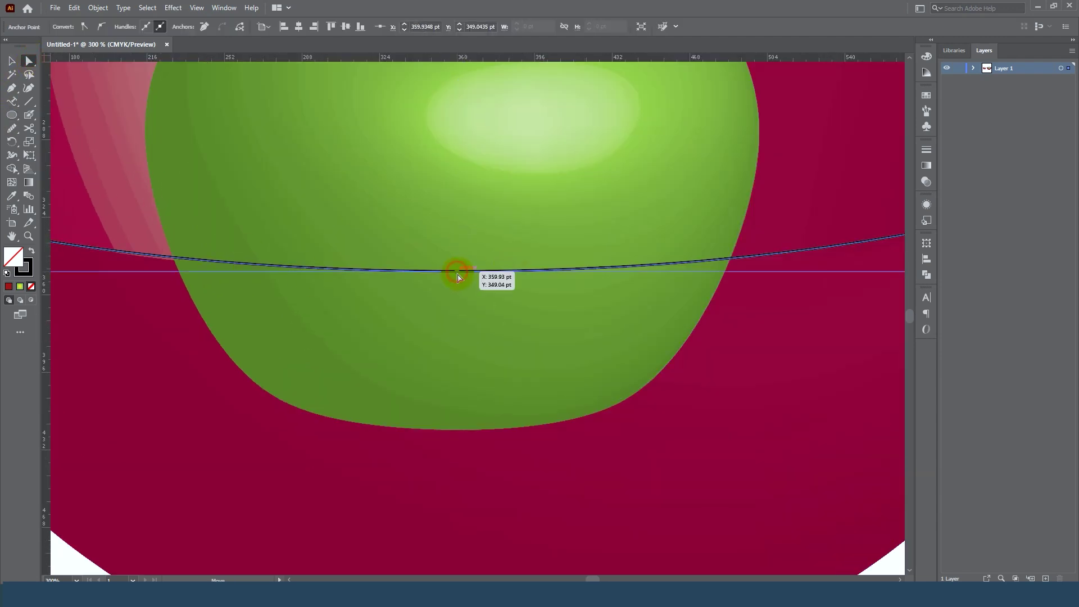
drag(458, 274, 458, 277)
scroll(458, 275, down, 2)
scroll(458, 274, down, 2)
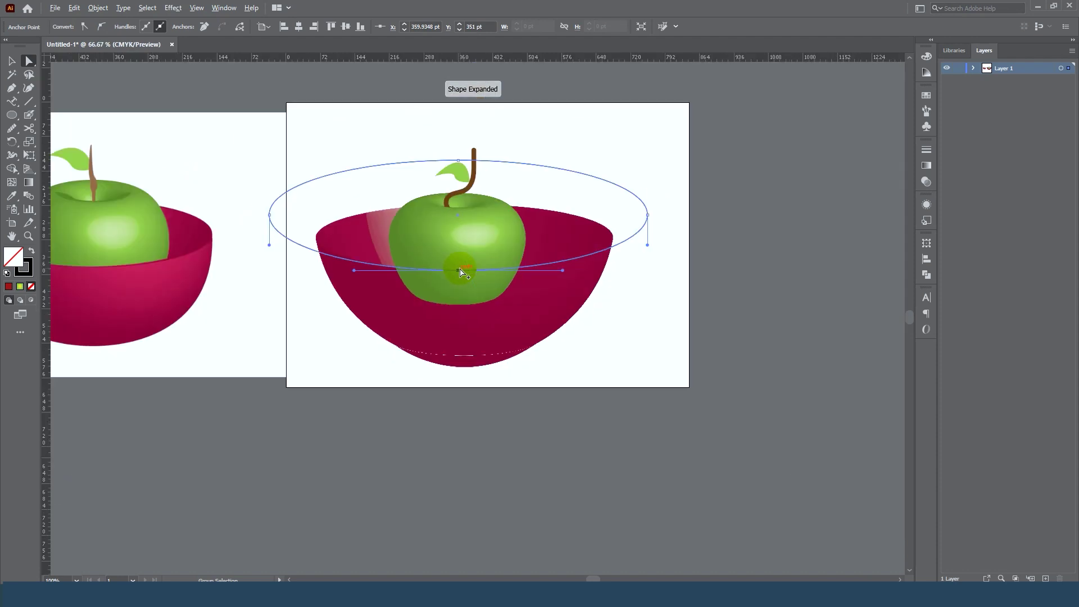
scroll(461, 274, down, 1)
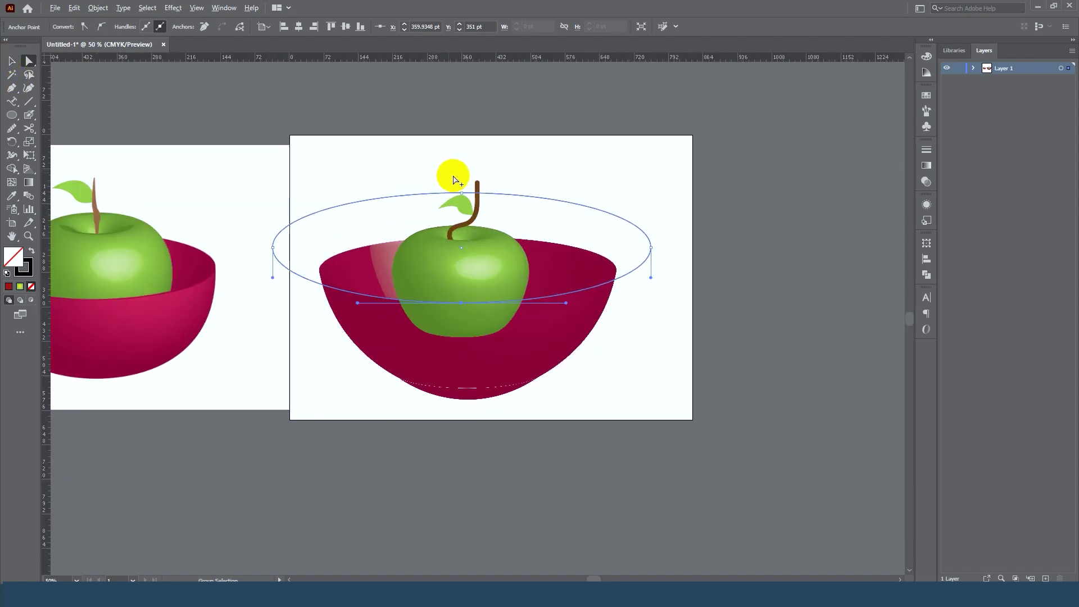
scroll(458, 186, up, 2)
- Raise the ellipse's top anchor above the apple's stem
click(469, 205)
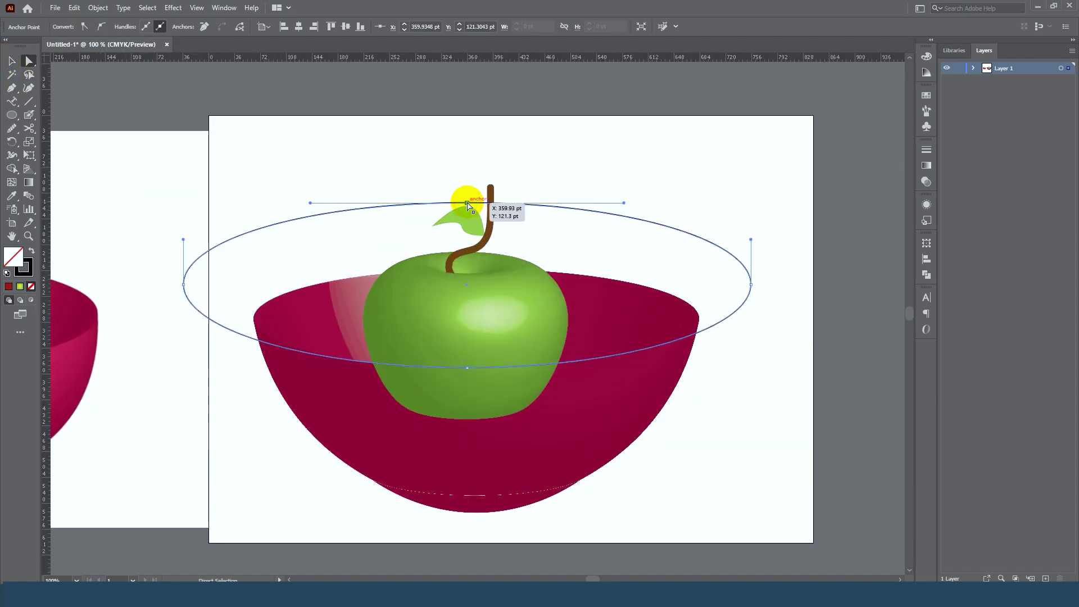
drag(469, 202, 470, 165)
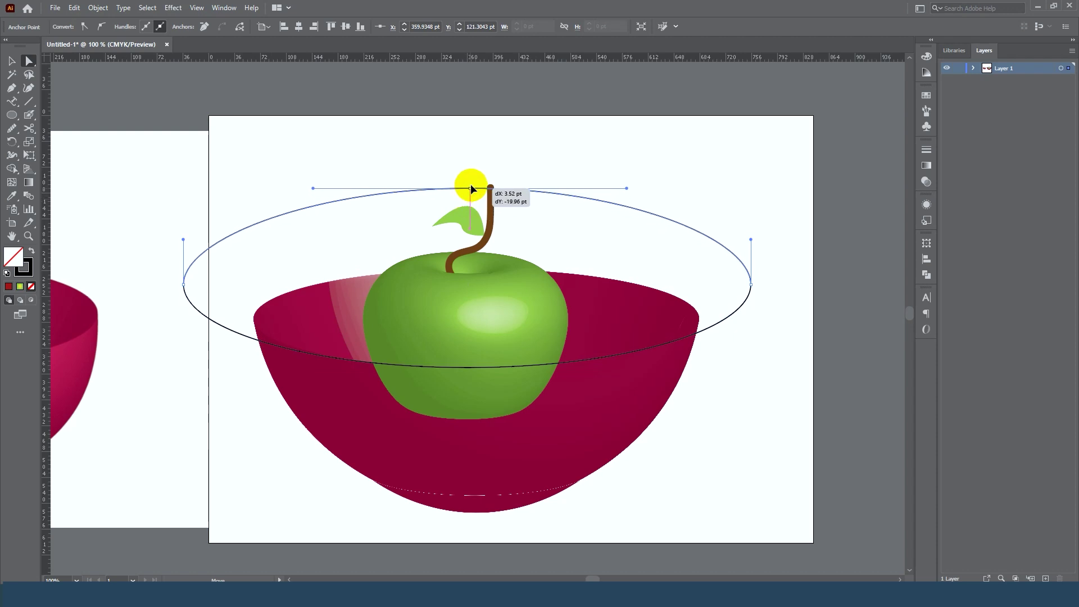
scroll(503, 198, down, 1)
scroll(503, 198, down, 1)
click(12, 60)
click(669, 251)
- Make a clipping mask from the rim ellipse and the apple
scroll(647, 236, up, 1)
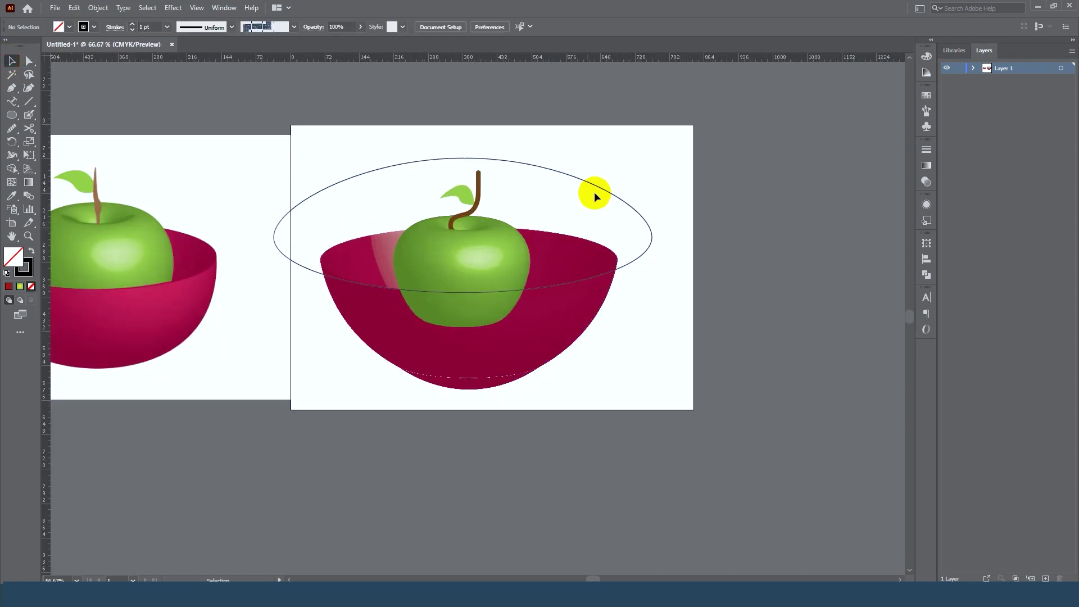
click(602, 192)
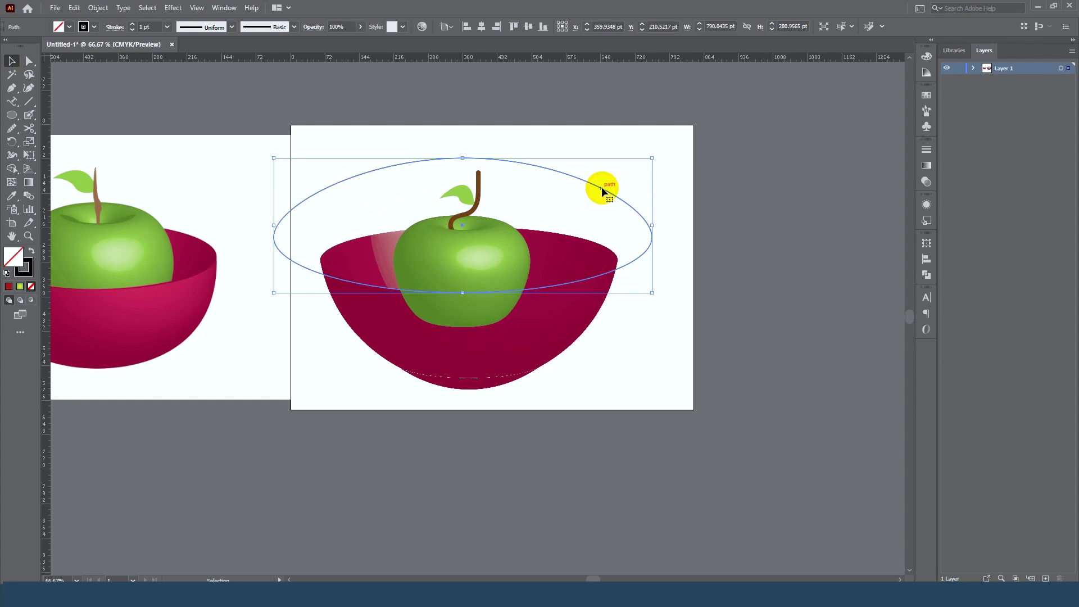
shift+click(495, 250)
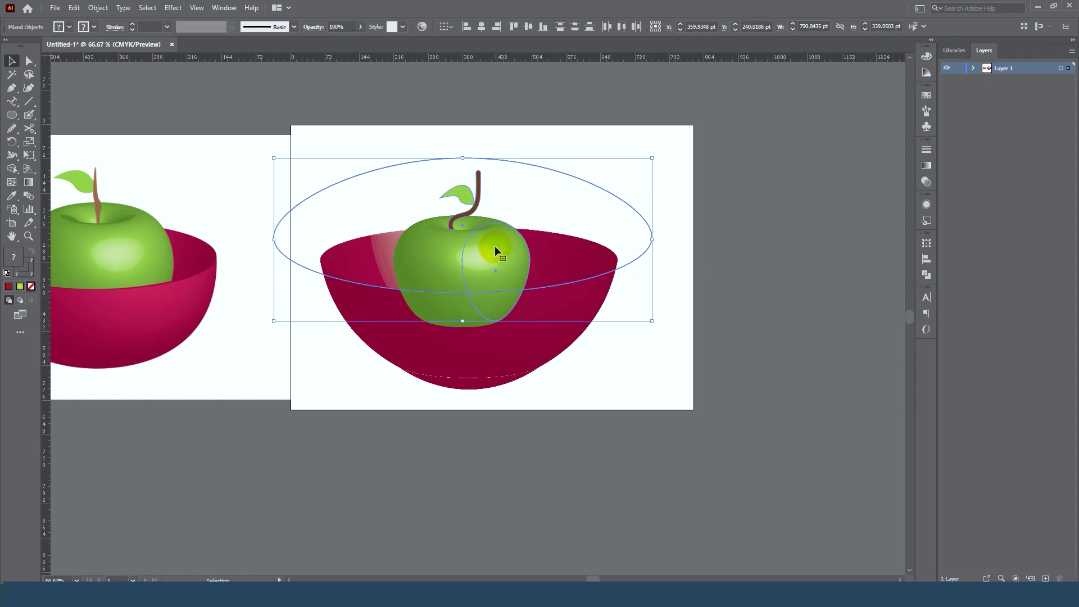
right_click(491, 245)
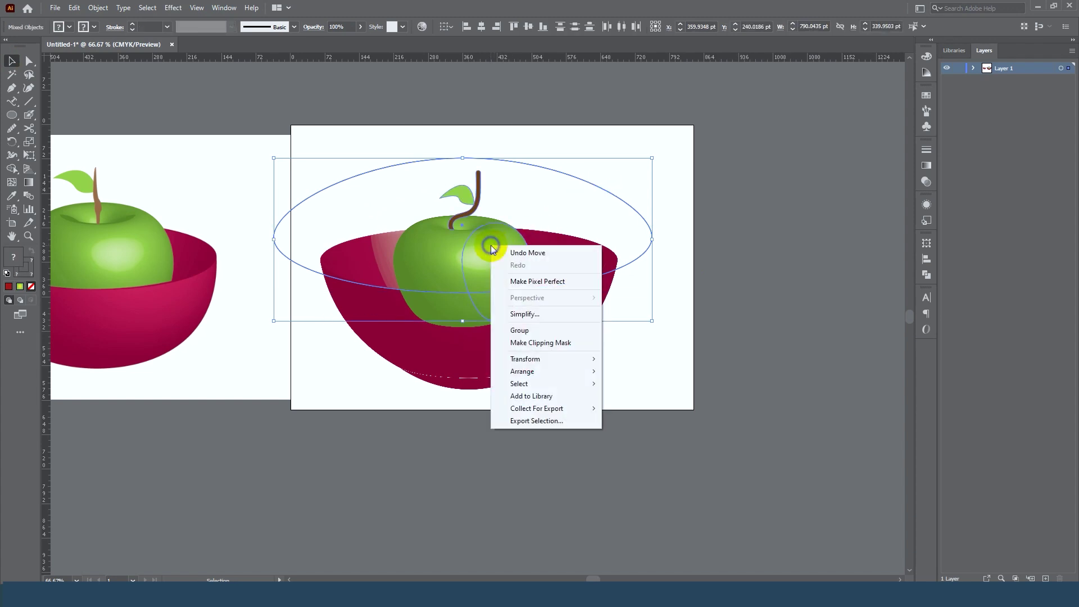
click(549, 344)
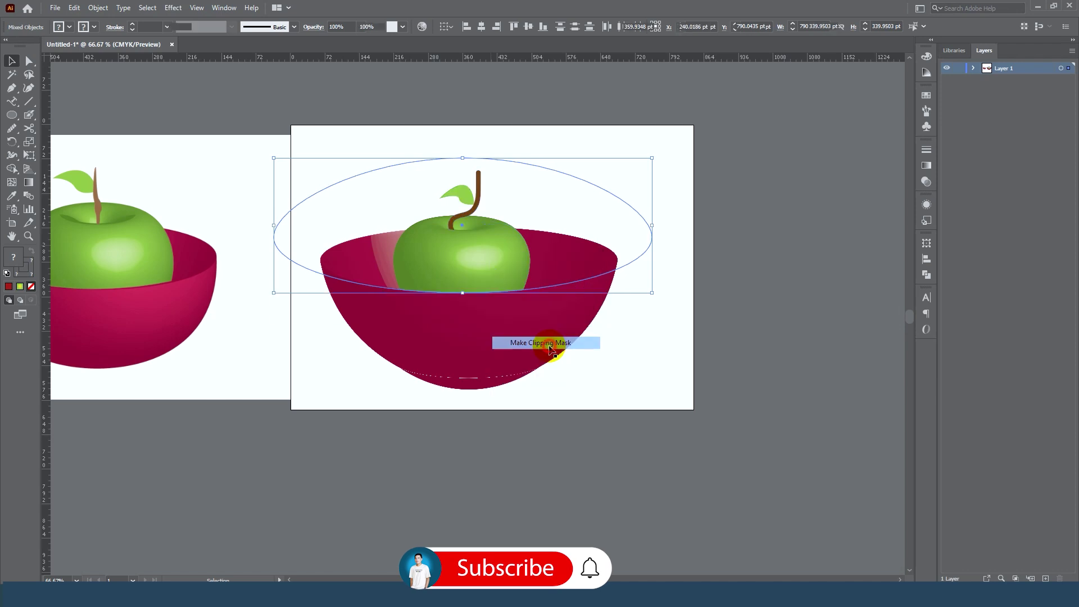
click(754, 289)
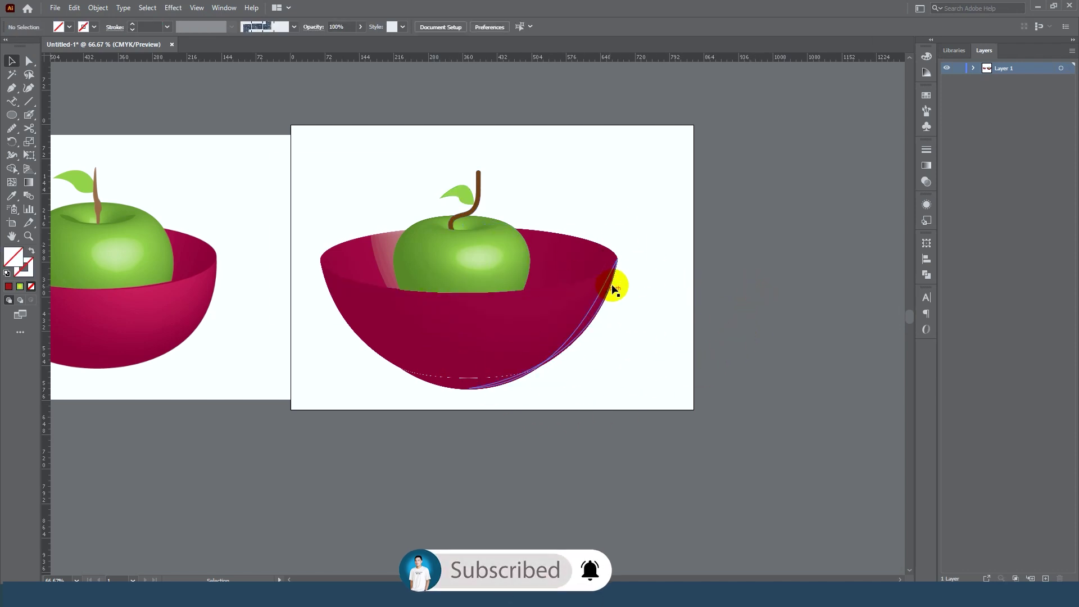
- Group the clipped apple together with the bowl
scroll(610, 296, down, 2)
scroll(617, 356, up, 1)
click(554, 272)
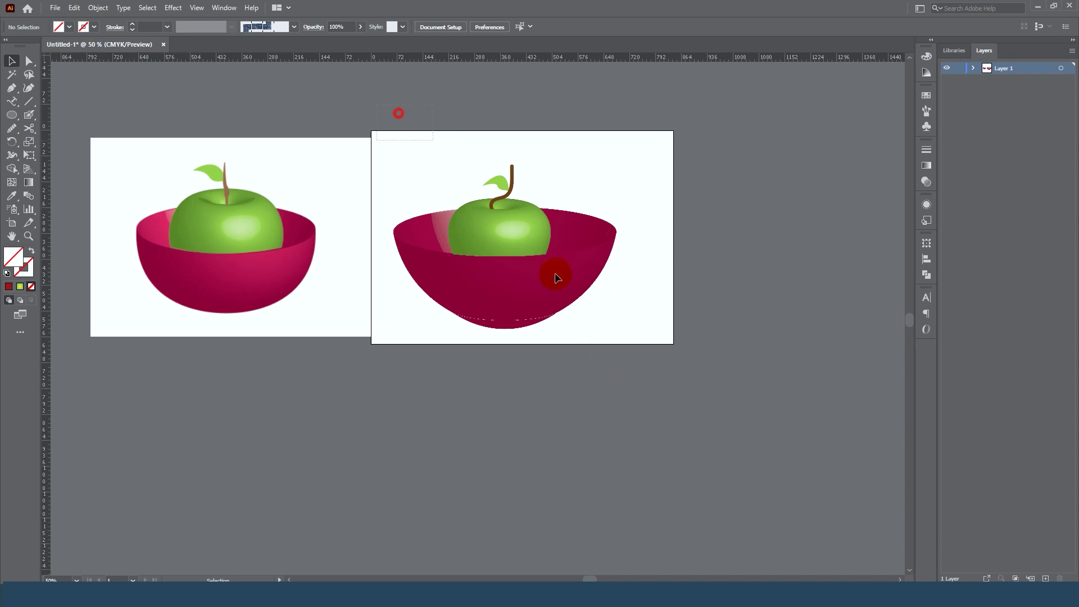
right_click(504, 265)
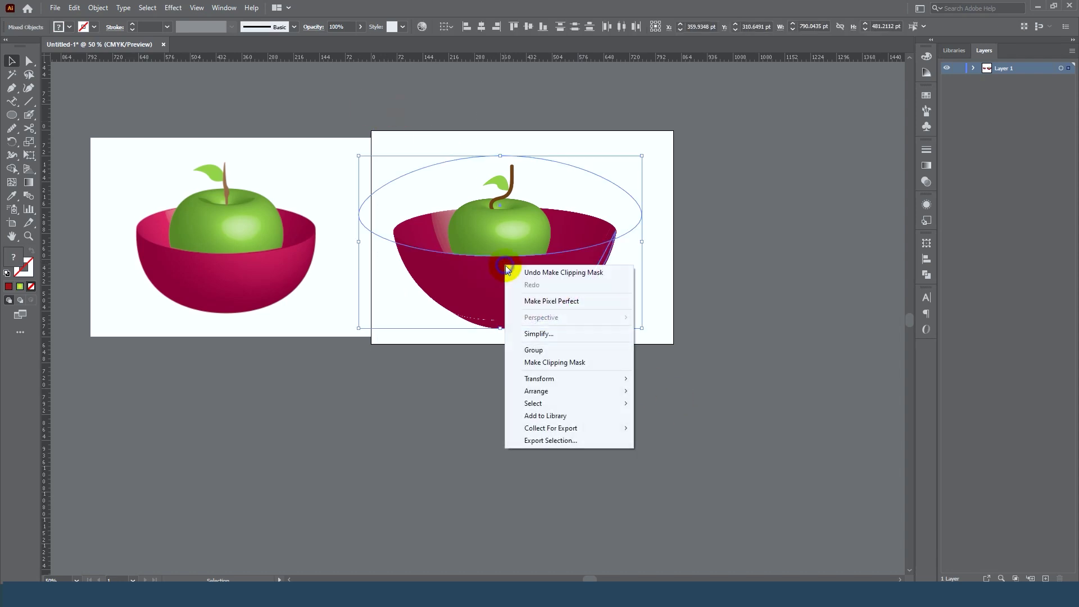
click(542, 351)
click(730, 287)
- Select and deselect the new bowl group to verify it
click(547, 285)
click(652, 332)
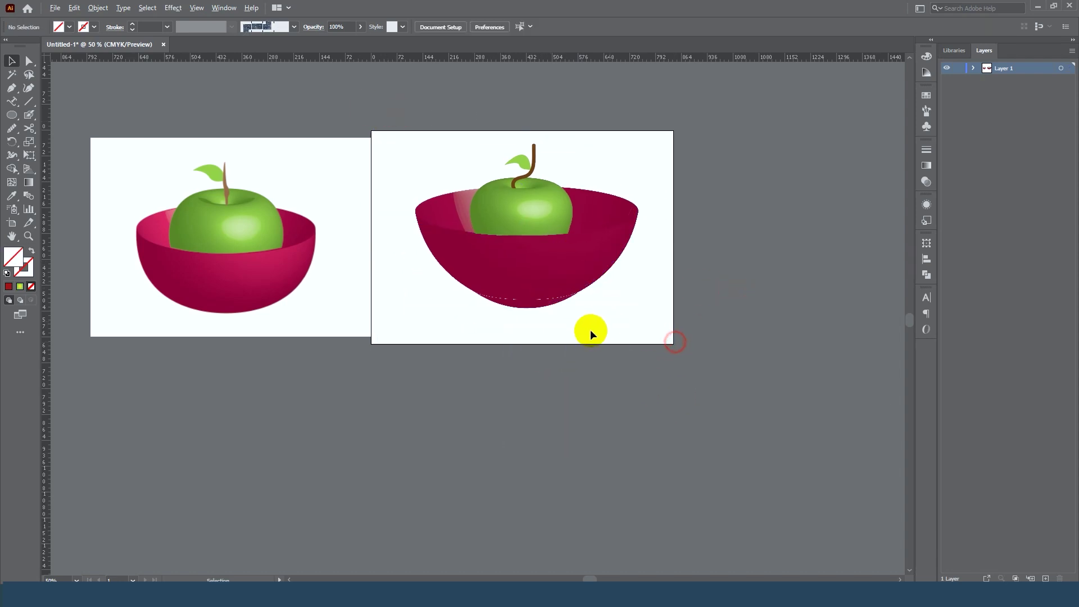
scroll(587, 368, down, 2)
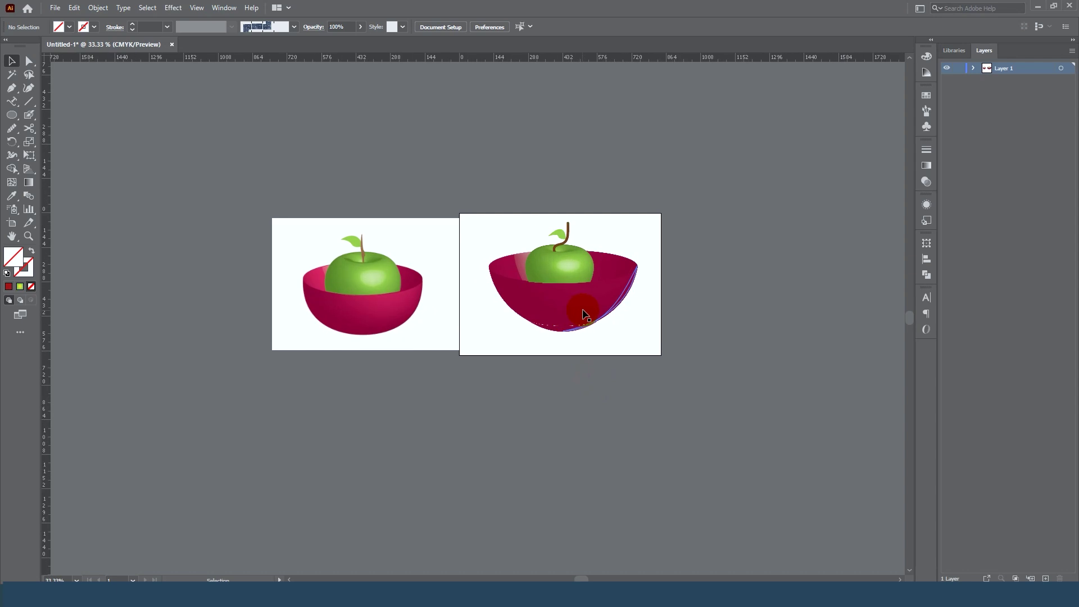
click(576, 312)
scroll(575, 348, up, 2)
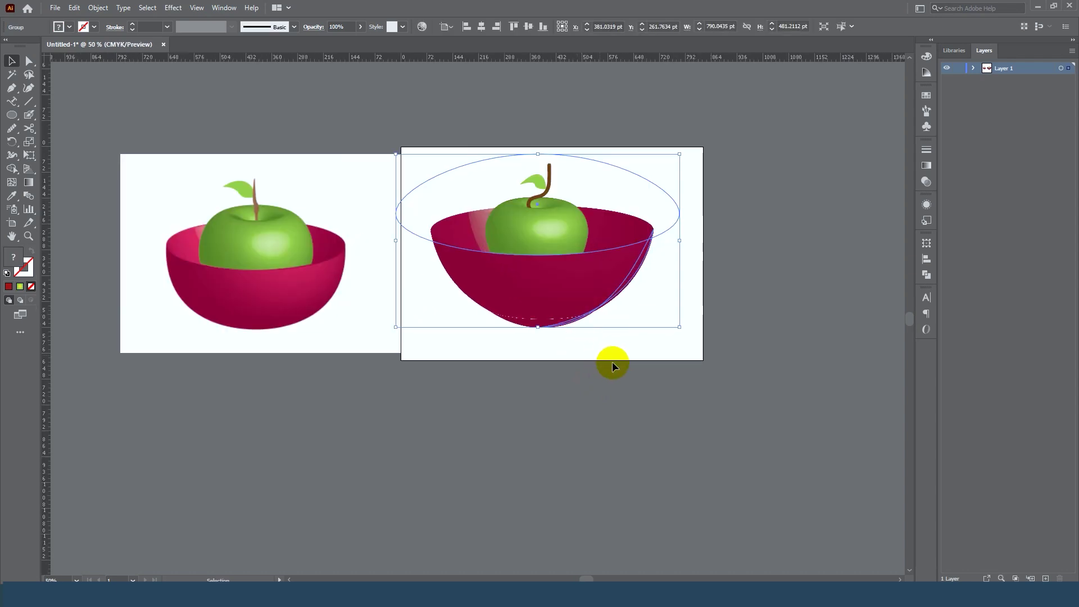
click(699, 385)
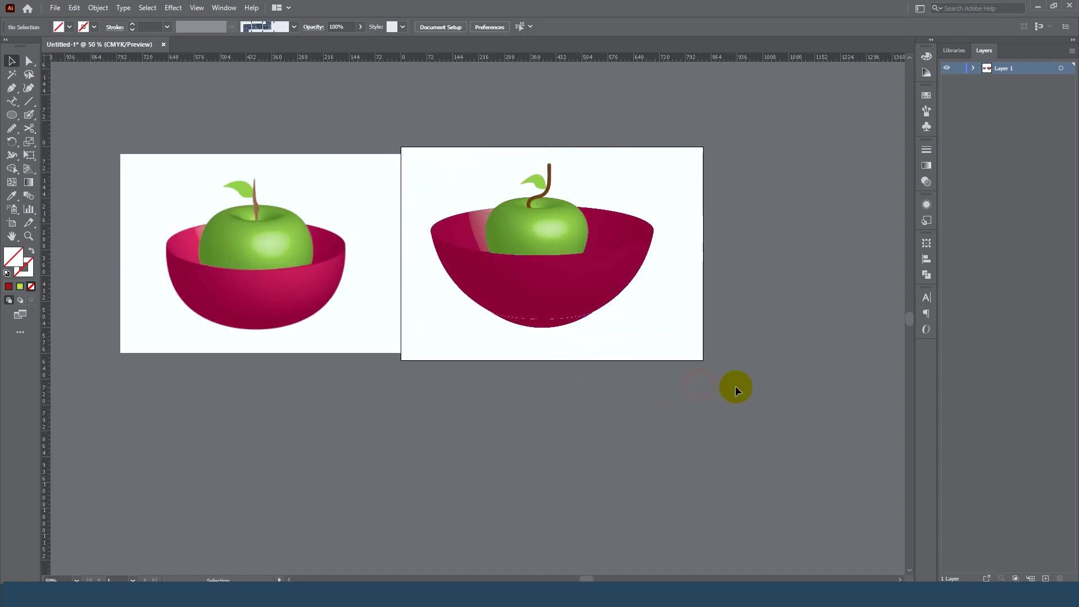